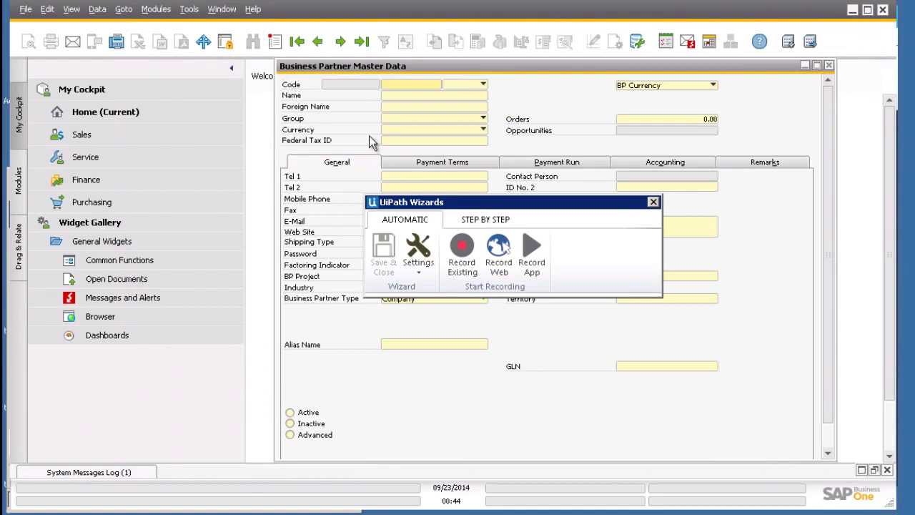
pyautogui.click(462, 256)
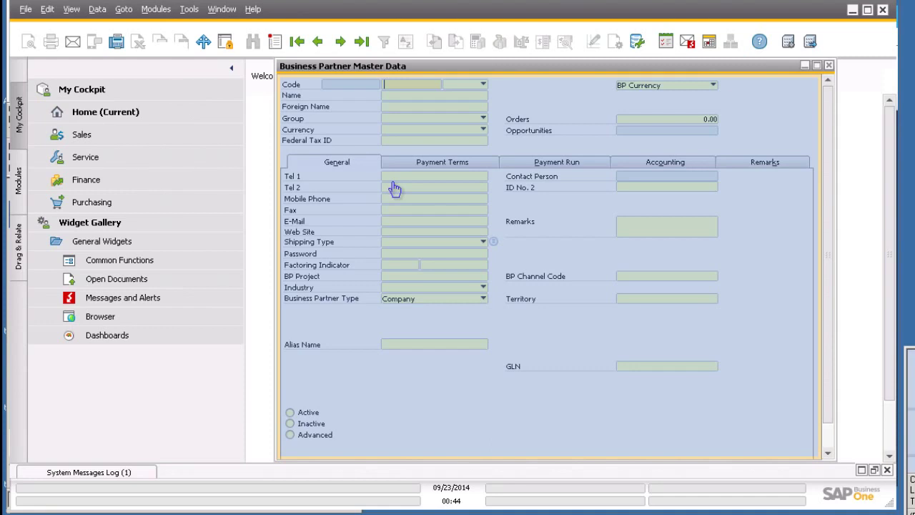
pyautogui.click(393, 182)
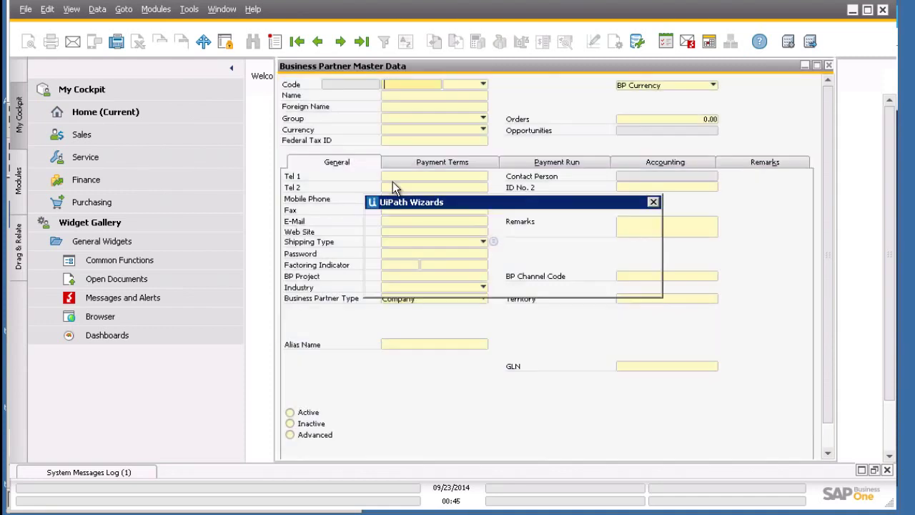
pyautogui.click(651, 202)
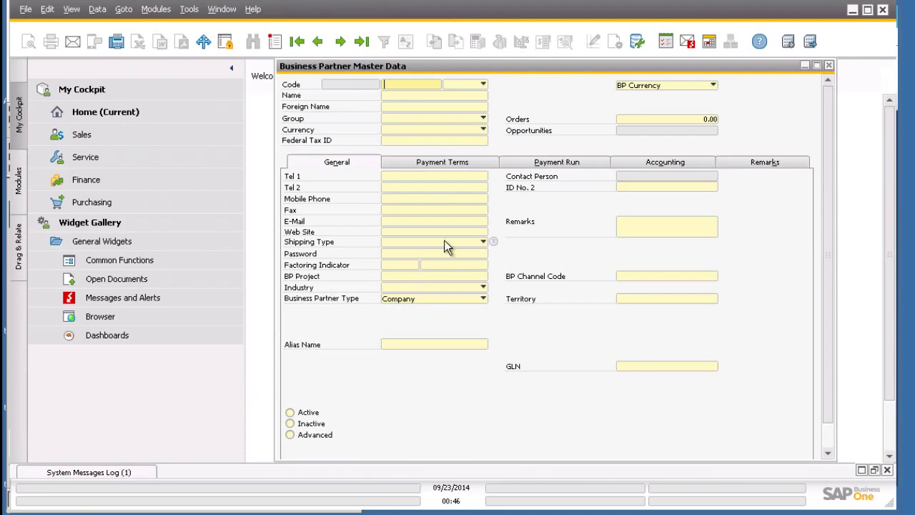
# - Close and reopen the Business Partner Master Data form, and switch it to add mode for a new record
pyautogui.click(828, 65)
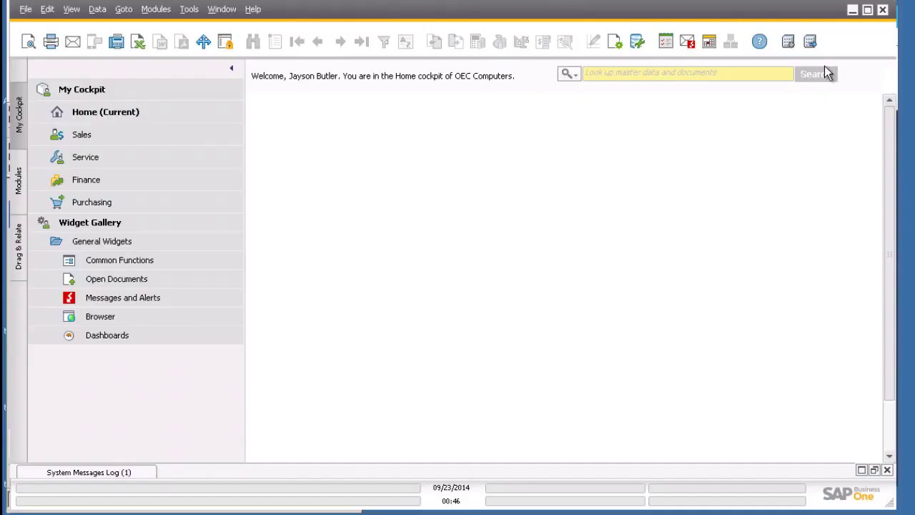
pyautogui.click(155, 9)
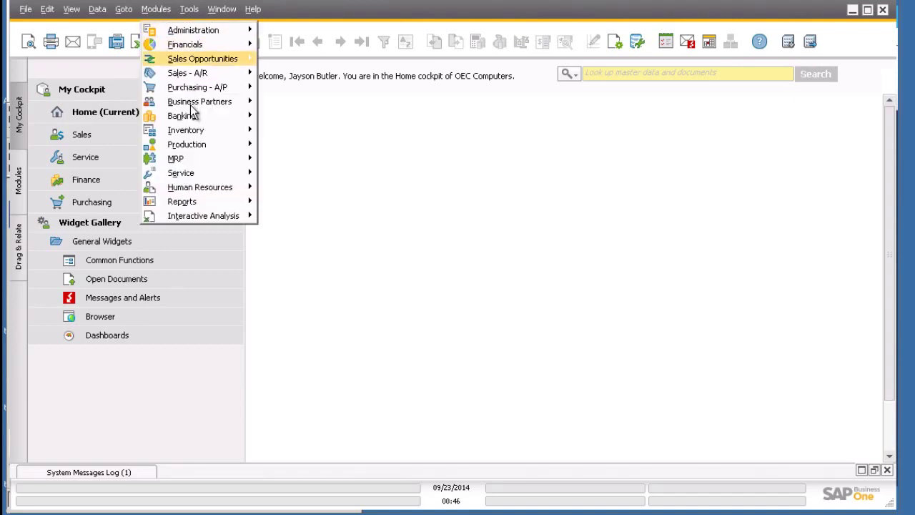
pyautogui.moveTo(196, 105)
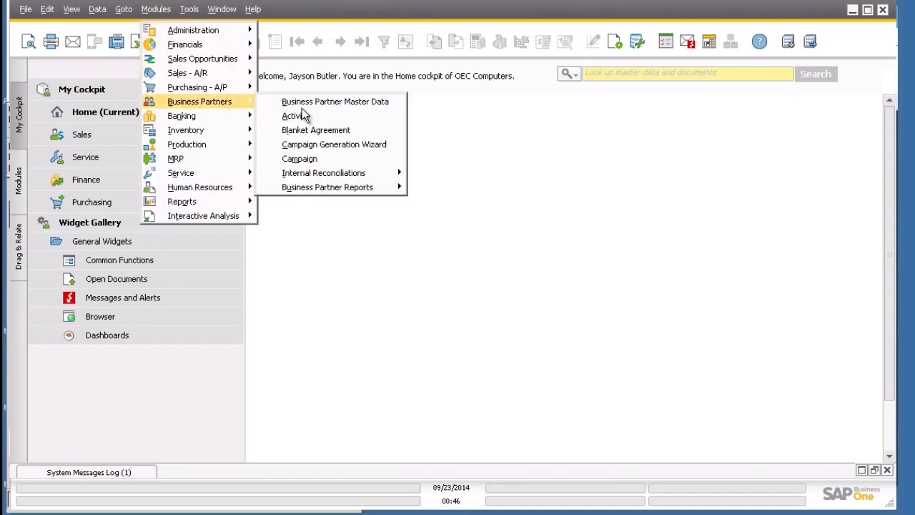
pyautogui.click(367, 102)
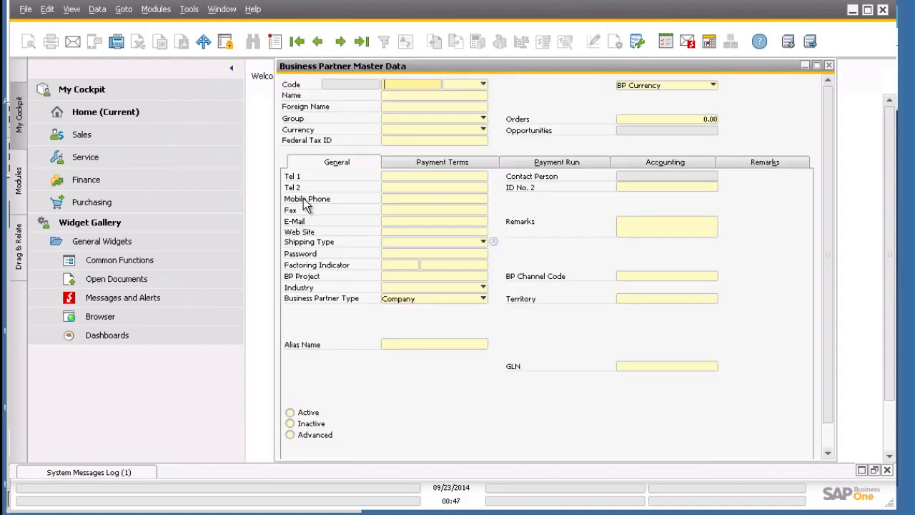
pyautogui.click(277, 43)
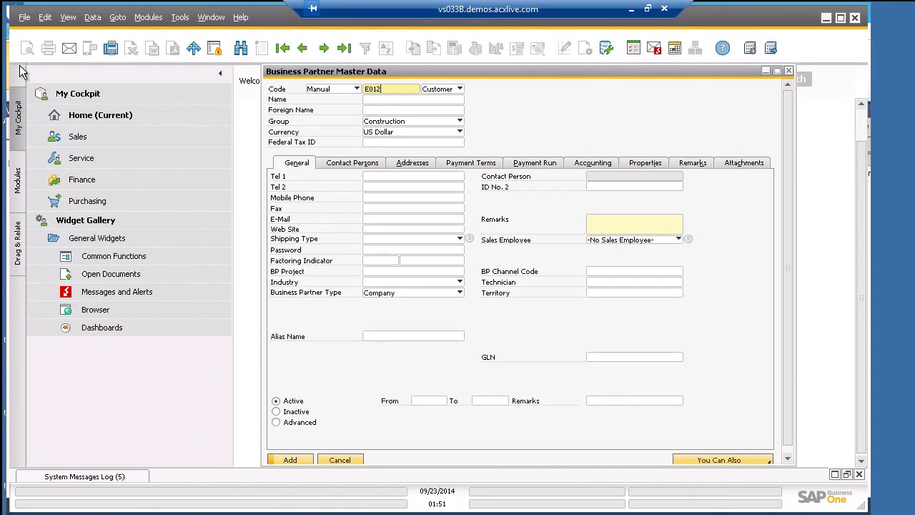
# - Set the business partner type of the new record E012 to Lead
pyautogui.press('Tab')
pyautogui.hotkey('alt', 'Down')
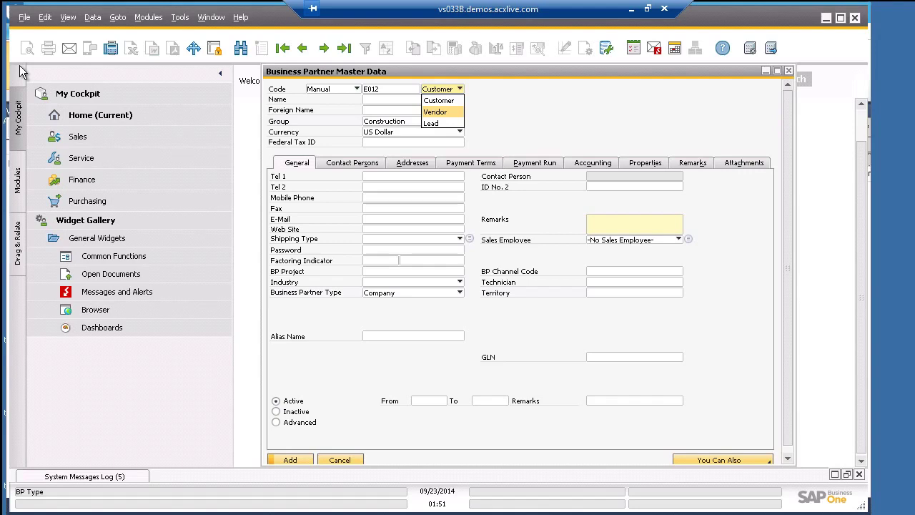
pyautogui.press('Down')
pyautogui.press('Return')
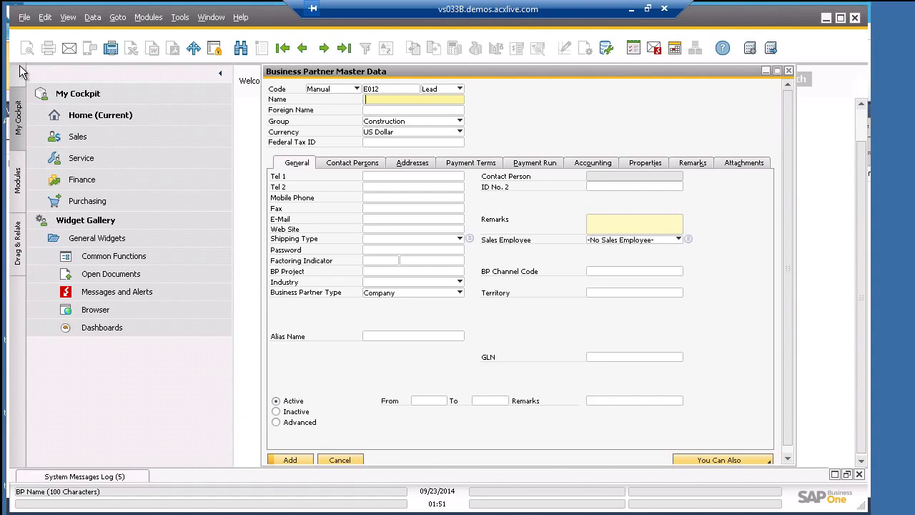
# - Enter Apple as the partner's name, fill in the first telephone number, and add the record
pyautogui.write('Apple')
pyautogui.press('Tab')
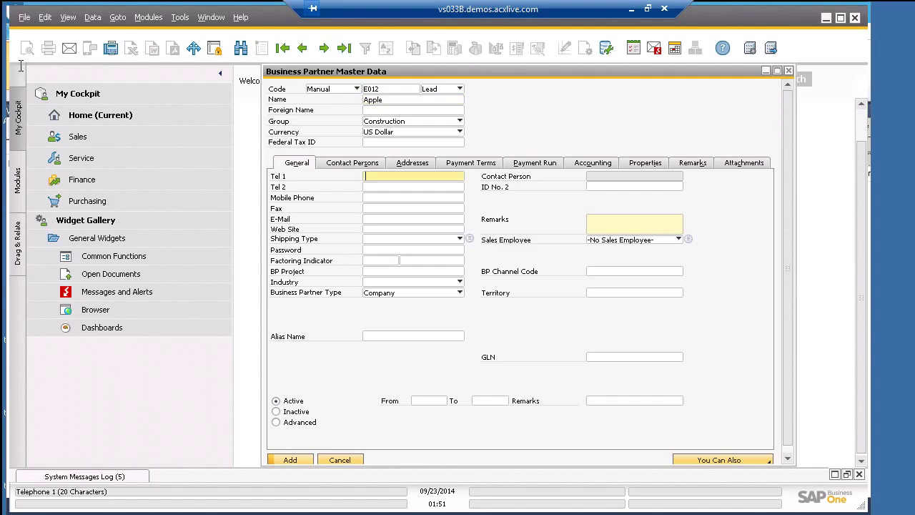
pyautogui.write('1234567890')
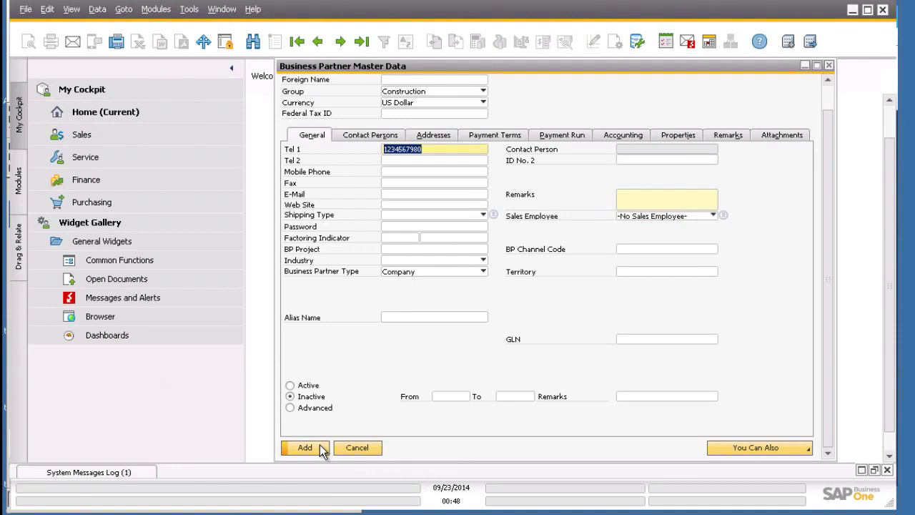
pyautogui.click(320, 447)
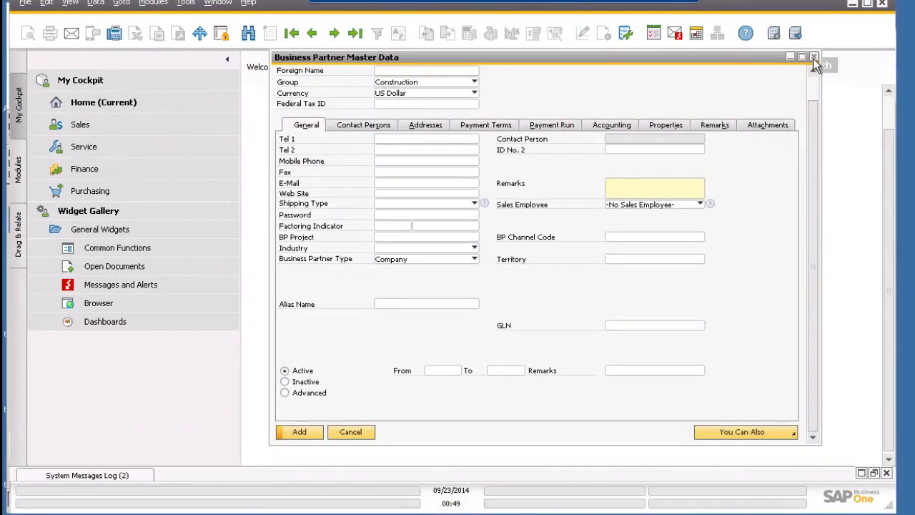
# - Close the business partner form, switch to UiPath Studio and start an automatic recording of the existing application
pyautogui.click(828, 65)
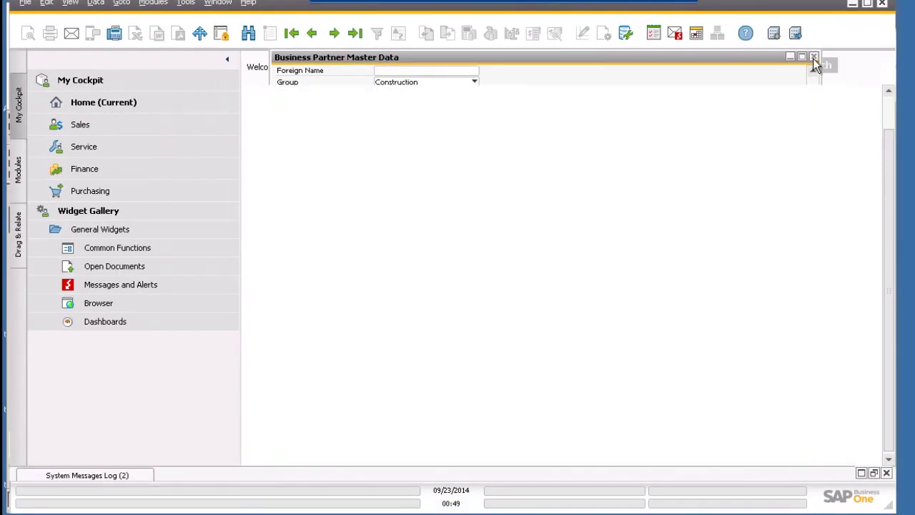
pyautogui.click(249, 513)
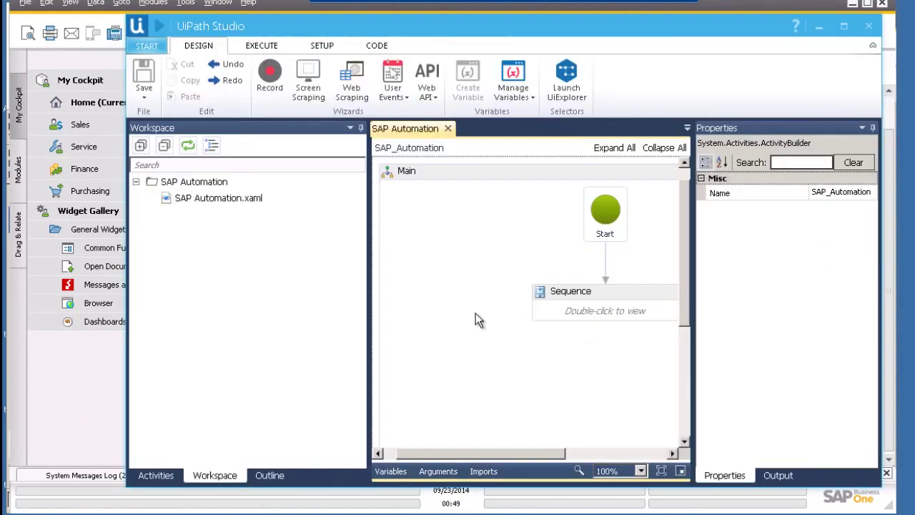
pyautogui.click(262, 82)
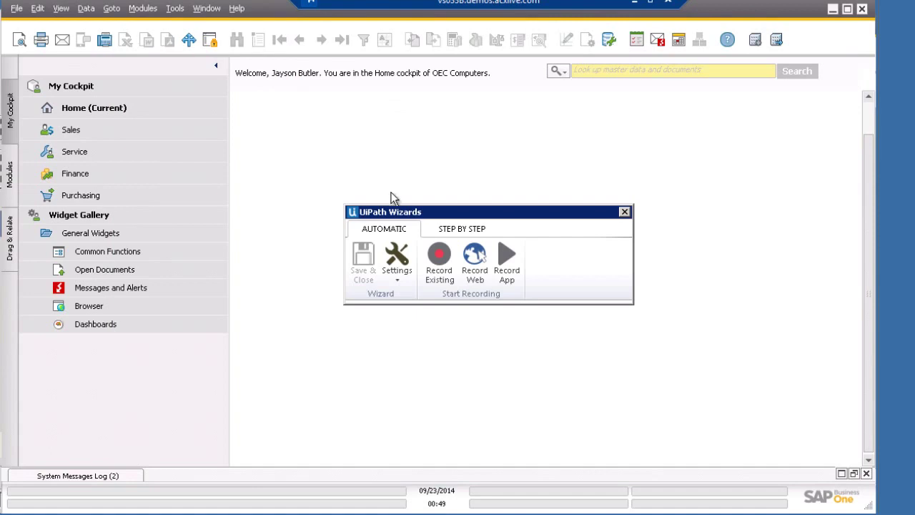
pyautogui.click(438, 258)
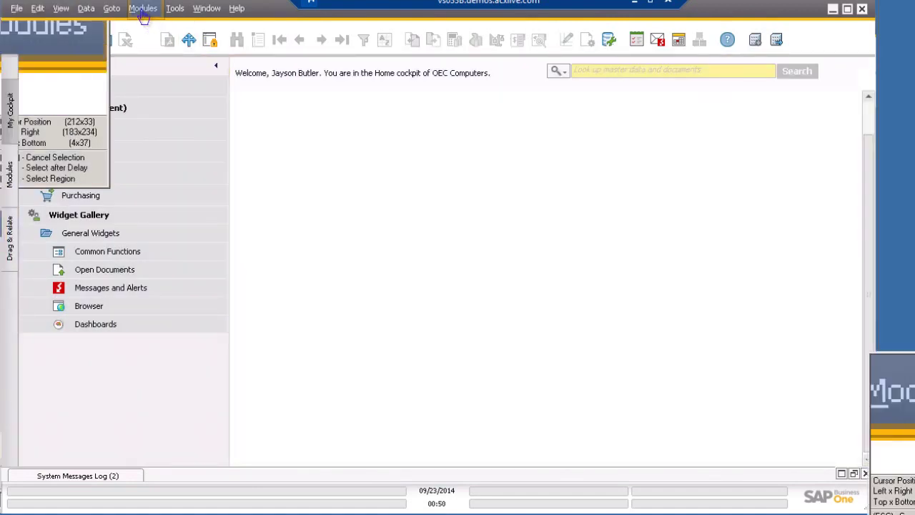
# - Record opening the Business Partner Master Data form and switching it to add mode, and end the automatic recording
pyautogui.click(143, 8)
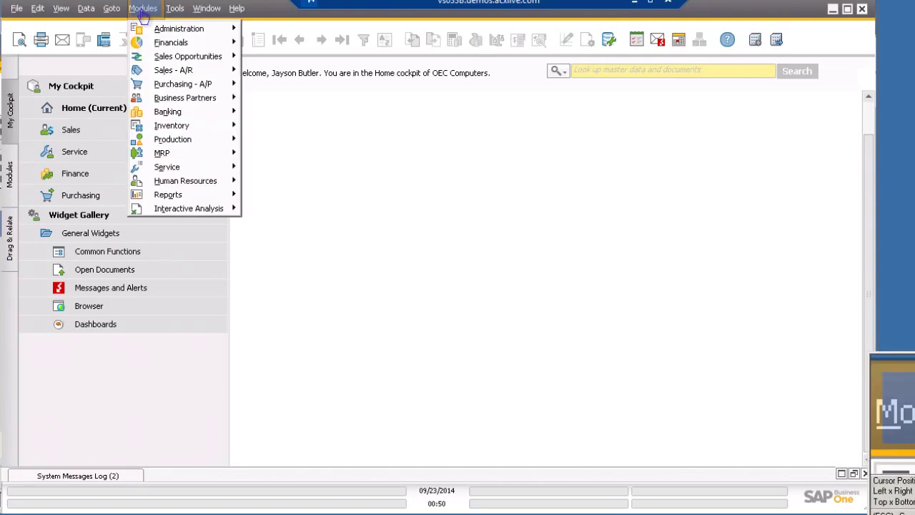
pyautogui.click(175, 104)
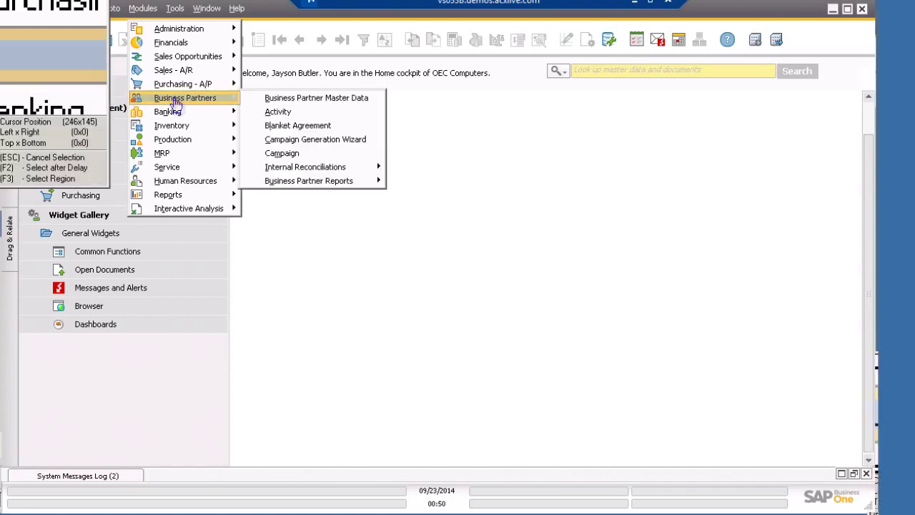
pyautogui.click(318, 100)
pyautogui.click(261, 40)
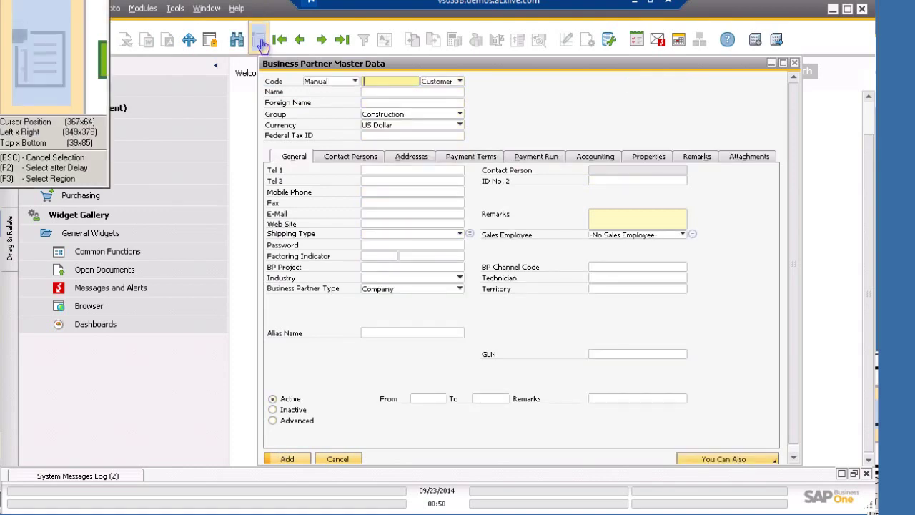
pyautogui.press('Escape')
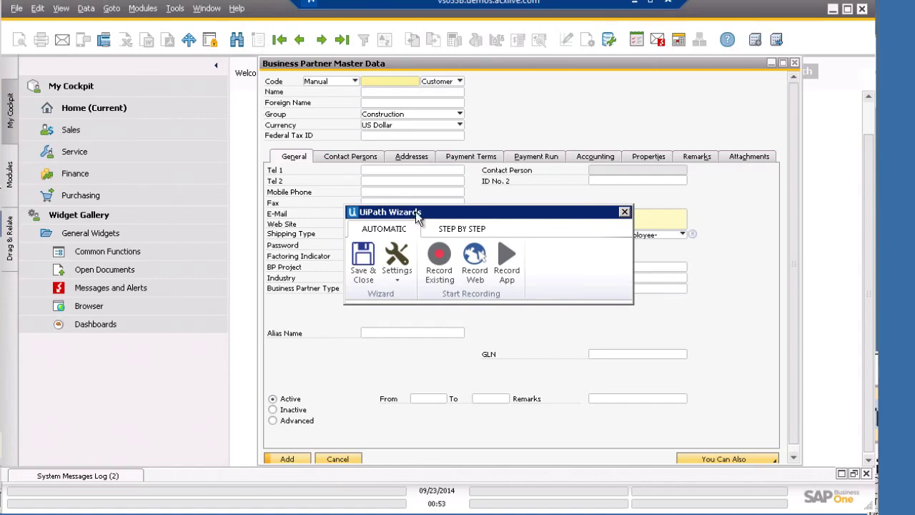
# - Insert a step-by-step keyboard Type activity that targets the partner's Code field
pyautogui.click(458, 234)
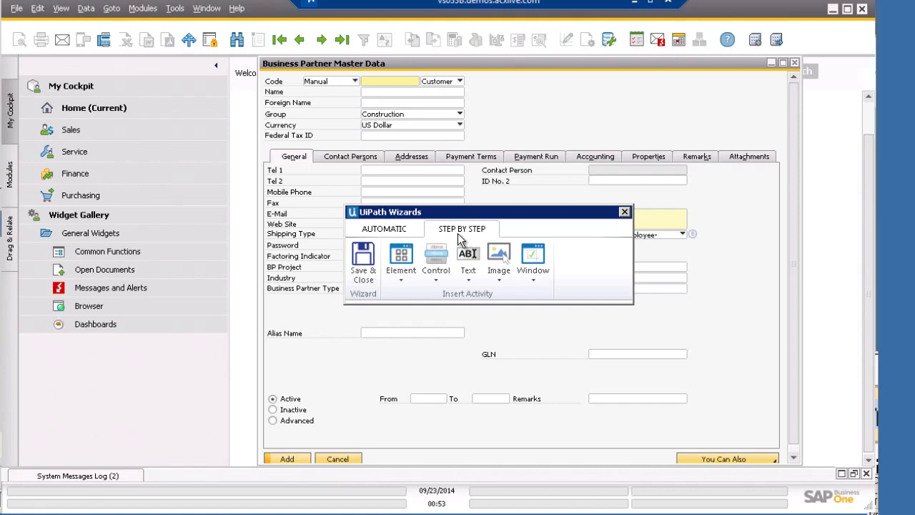
pyautogui.click(401, 274)
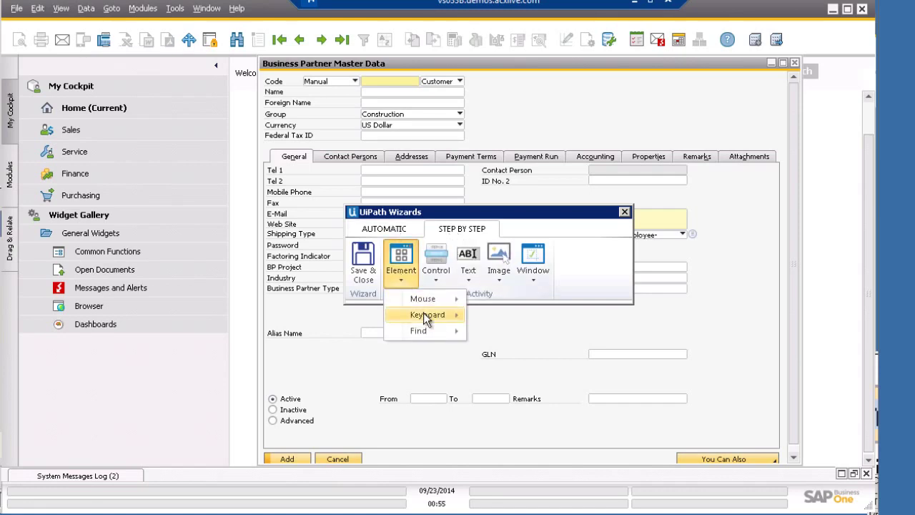
pyautogui.moveTo(423, 312)
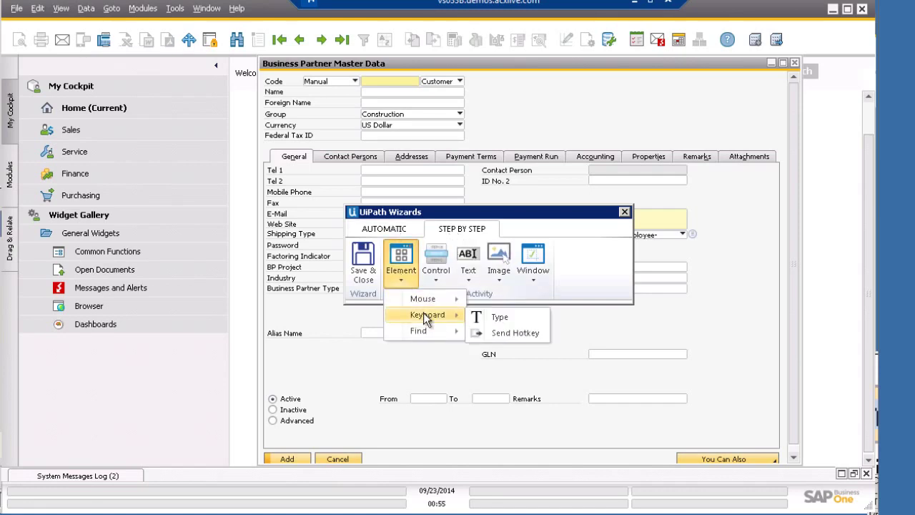
pyautogui.click(500, 316)
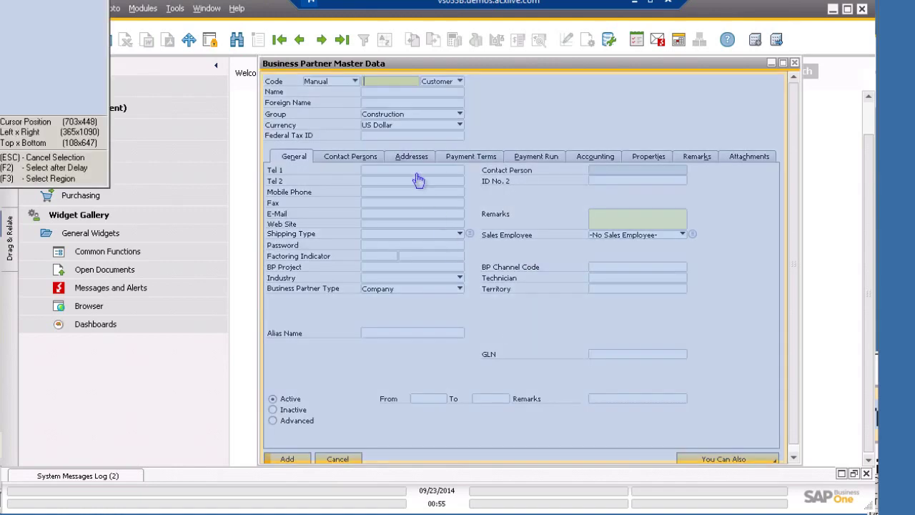
pyautogui.click(395, 87)
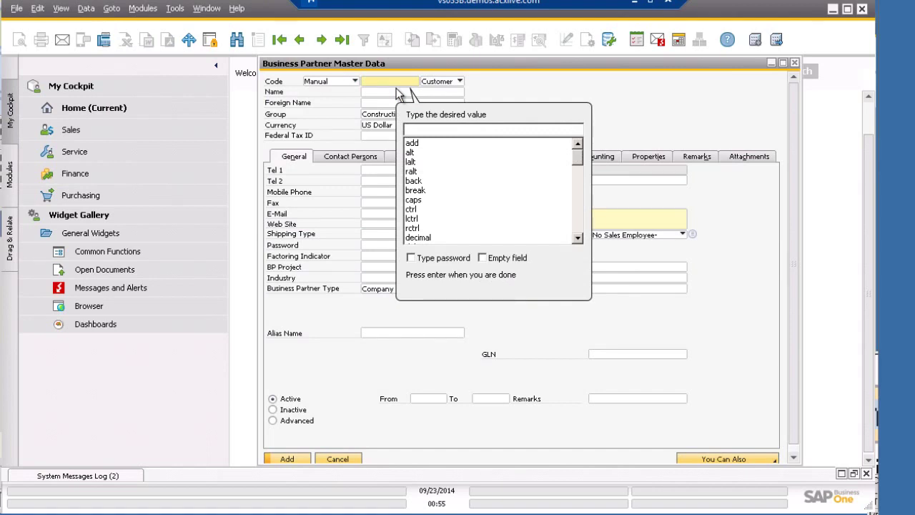
# - Set the activity's value to E012 followed by one tab and one down special key
pyautogui.write('E012')
pyautogui.moveTo(578, 159); pyautogui.dragTo(577, 232)
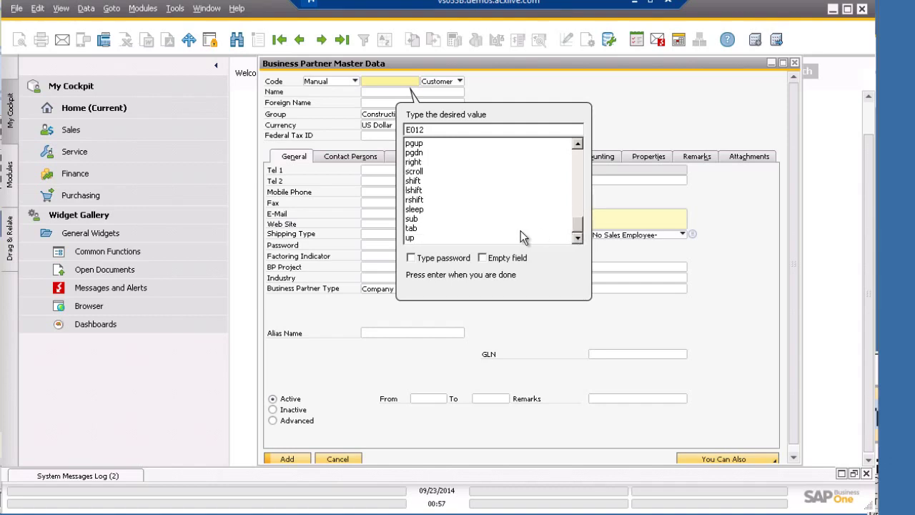
pyautogui.doubleClick(427, 228)
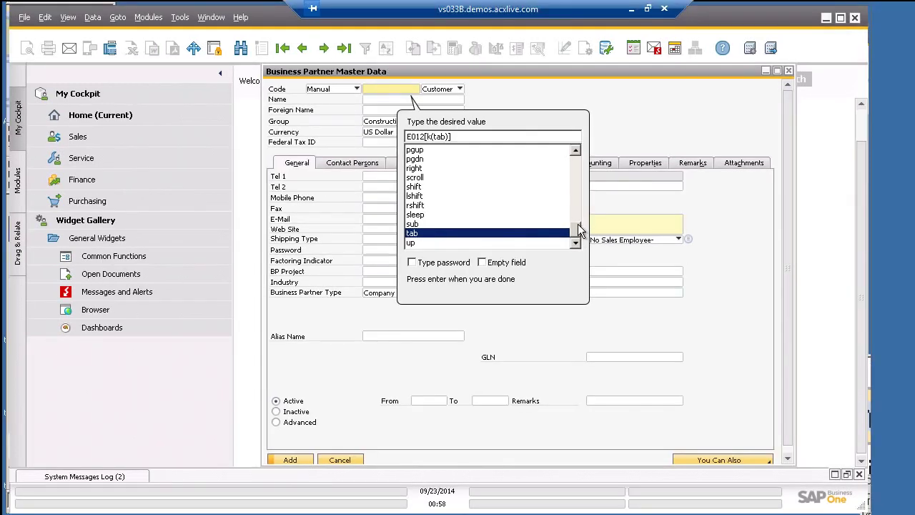
pyautogui.moveTo(577, 224); pyautogui.dragTo(576, 175)
pyautogui.doubleClick(440, 199)
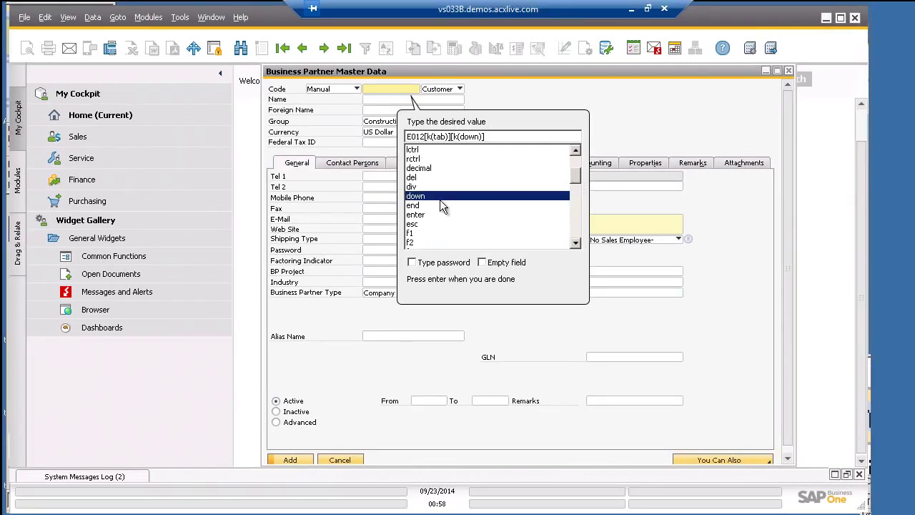
# - Duplicate the [k(down)] entry twice at the end of the value, giving three down keys in a row
pyautogui.click(491, 137)
pyautogui.hotkey('shift', 'Left')
pyautogui.hotkey('shift', 'Left')
pyautogui.hotkey('shift', 'Left')
pyautogui.hotkey('shift', 'Left')
pyautogui.hotkey('shift', 'Left')
pyautogui.hotkey('shift', 'Left')
pyautogui.hotkey('shift', 'Left')
pyautogui.hotkey('shift', 'Left')
pyautogui.hotkey('shift', 'Left')
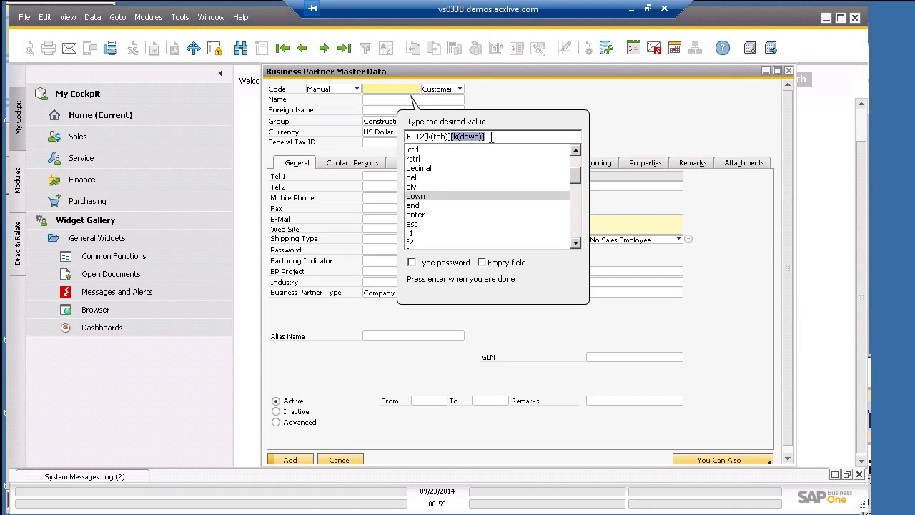
pyautogui.hotkey('ctrl', 'c')
pyautogui.press('End')
pyautogui.hotkey('ctrl', 'v')
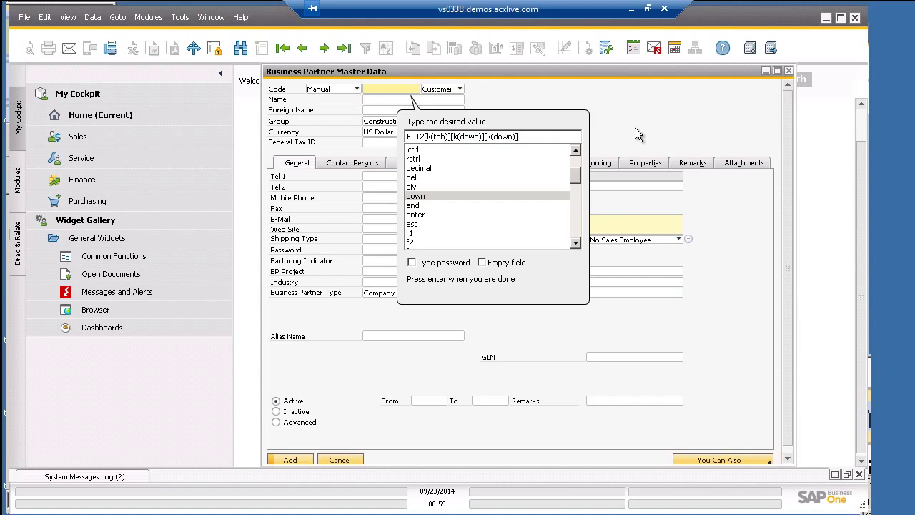
pyautogui.hotkey('ctrl', 'v')
# - Append the enter and tab special keys to the value and check the end of the sequence
pyautogui.click(436, 215)
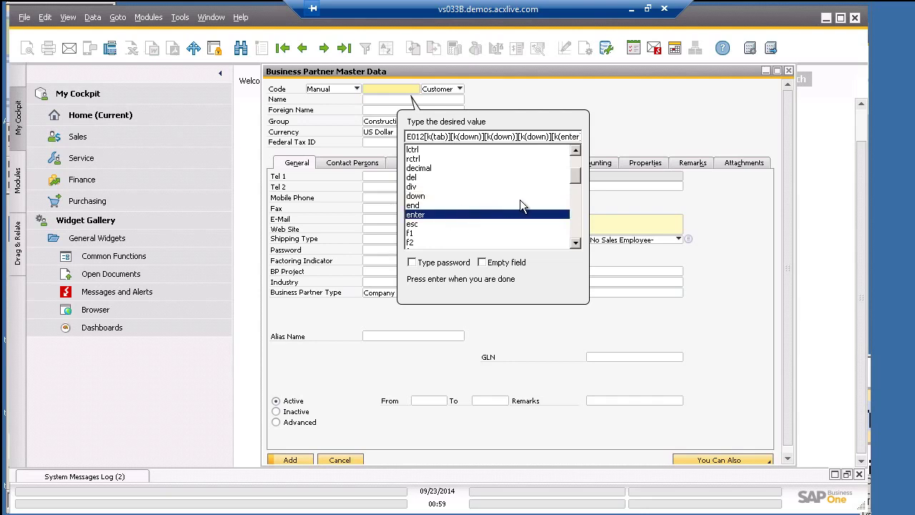
pyautogui.moveTo(574, 177); pyautogui.dragTo(578, 241)
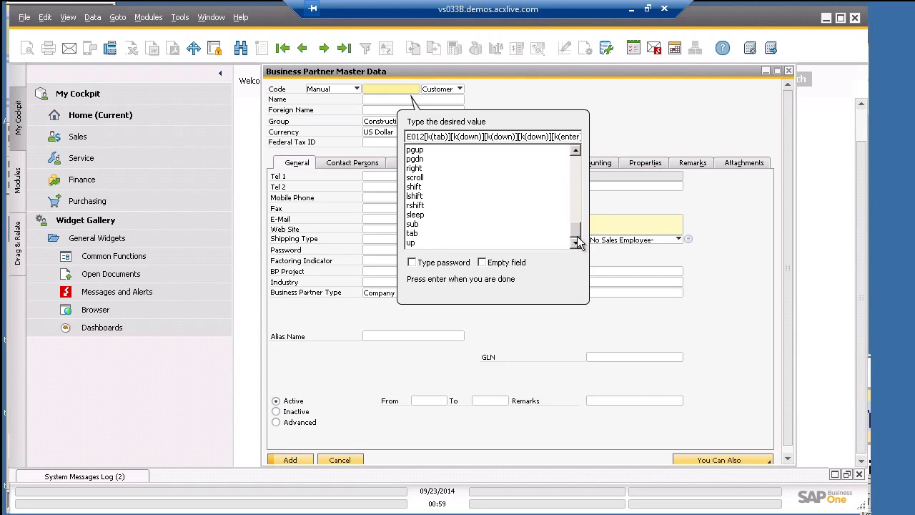
pyautogui.click(427, 233)
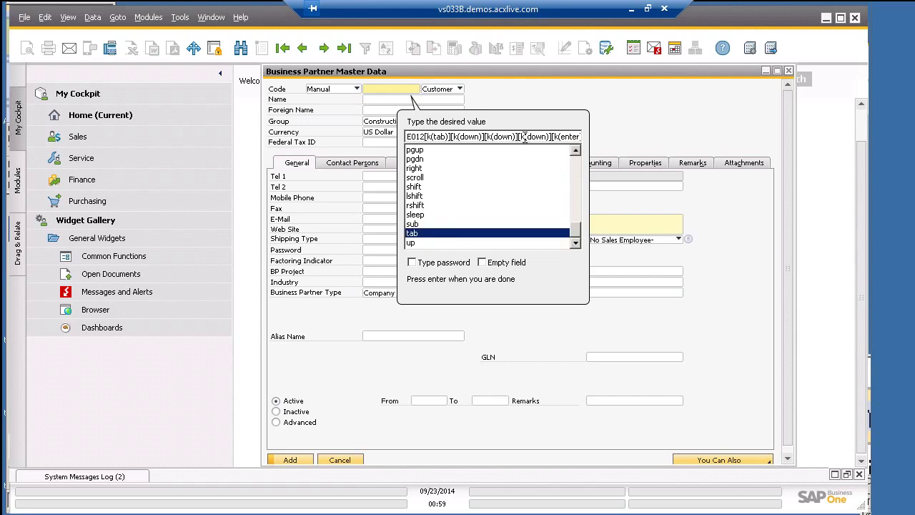
pyautogui.moveTo(525, 135); pyautogui.dragTo(576, 141)
pyautogui.click(560, 136)
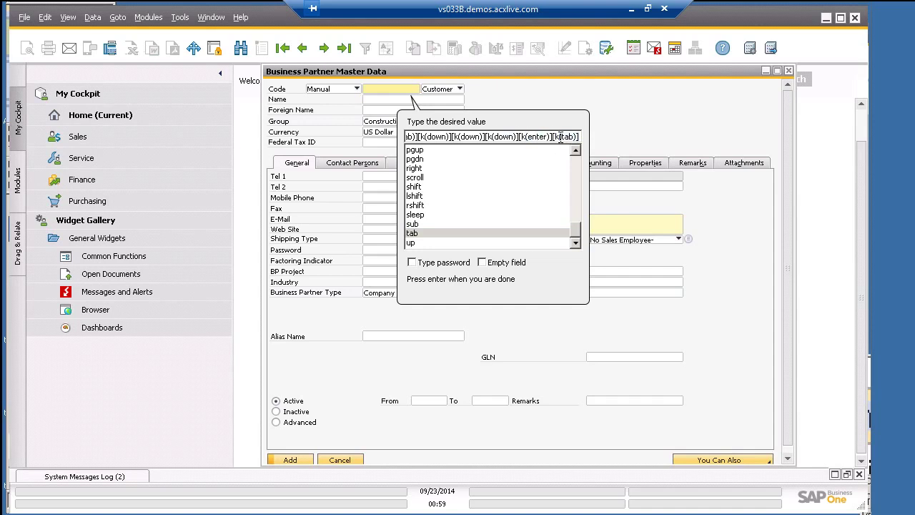
# - Save the recorded Code entry to the workflow and set the new Recording Sequence as its start node
pyautogui.press('Return')
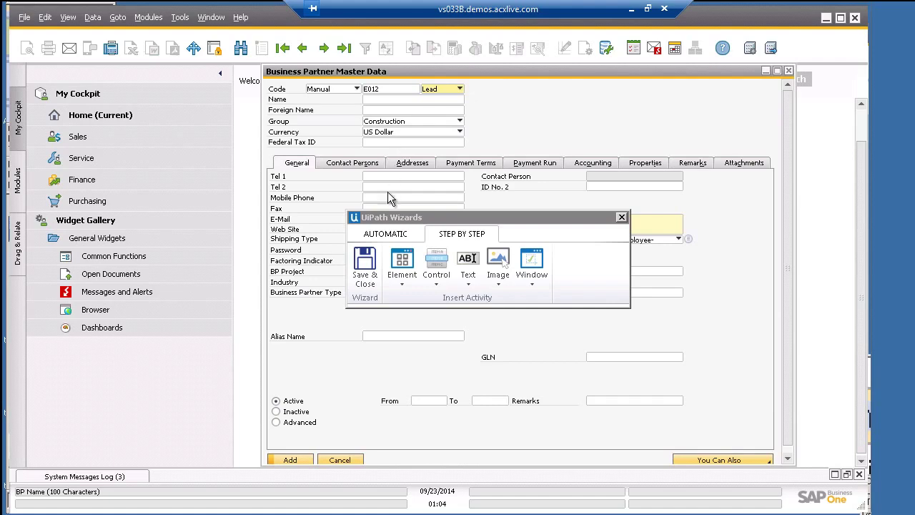
pyautogui.click(365, 266)
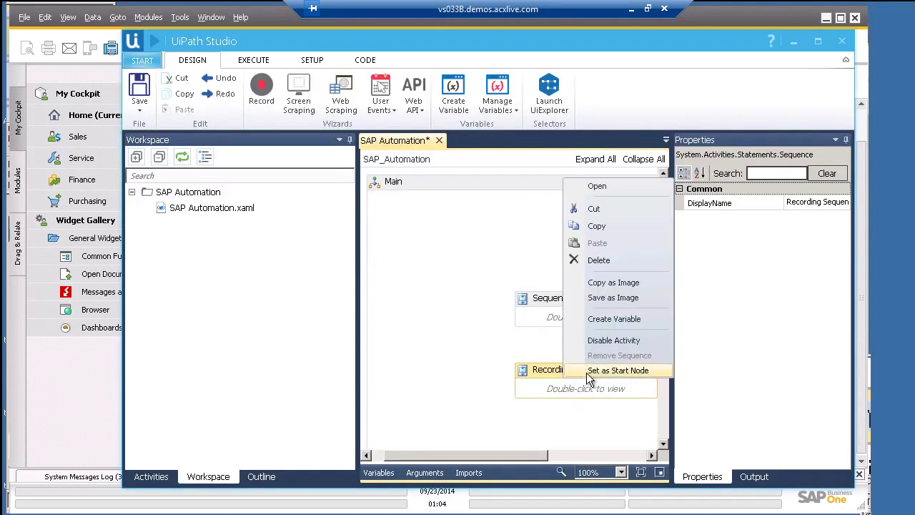
pyautogui.click(586, 370)
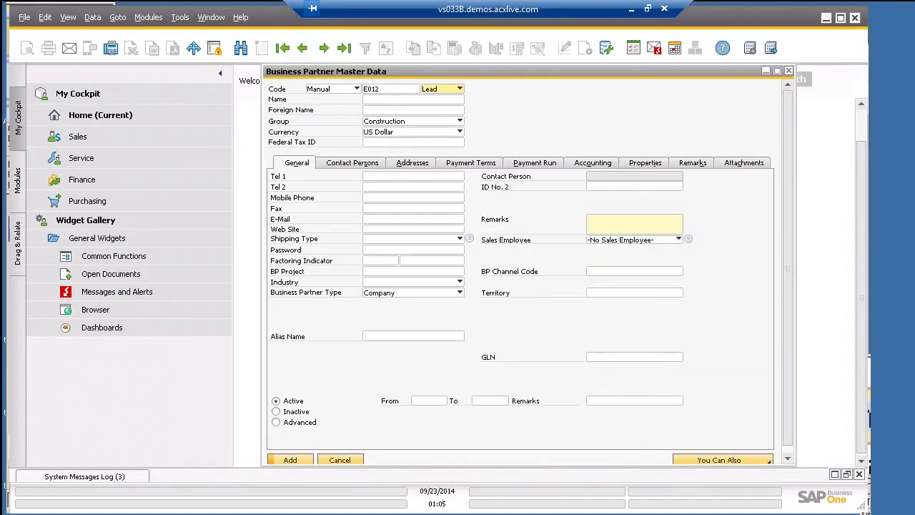
# - Close the Business Partner Master Data form in SAP Business One and run the workflow from UiPath Studio
pyautogui.click(788, 71)
pyautogui.click(383, 295)
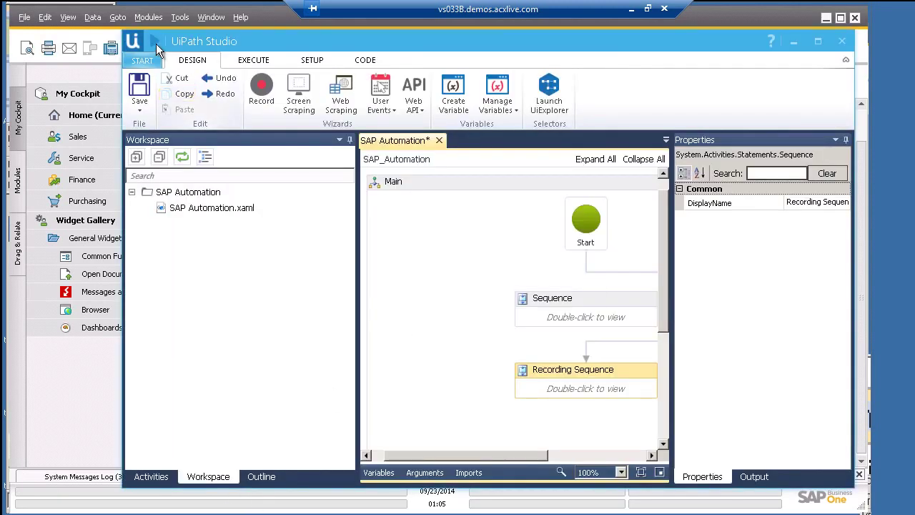
pyautogui.click(156, 49)
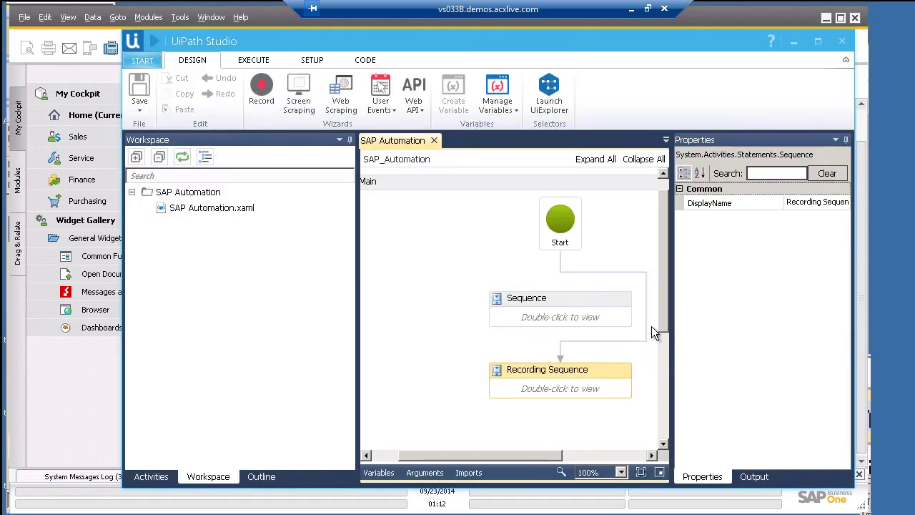
# - Start a new step-by-step recording and add a keyboard Type activity on the partner form that enters Apple as the Name
pyautogui.scroll(-1, 665, 336)
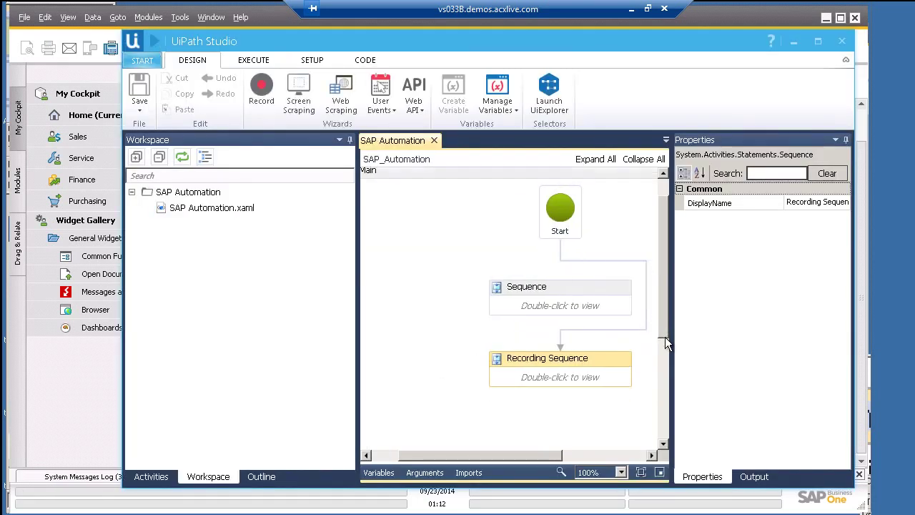
pyautogui.click(270, 93)
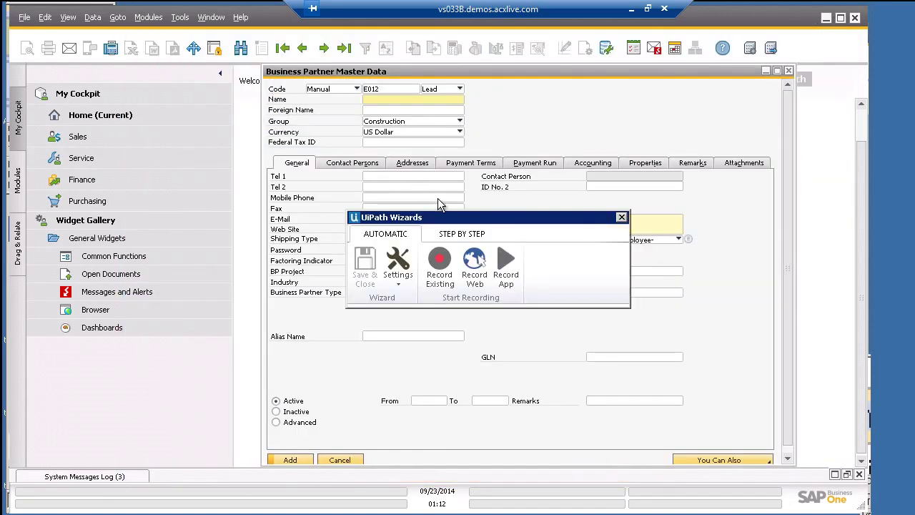
pyautogui.click(461, 236)
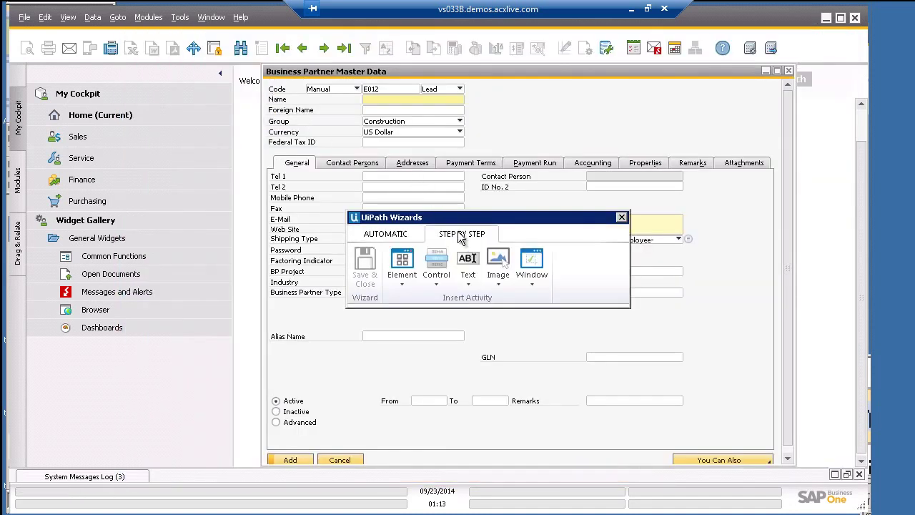
pyautogui.click(407, 277)
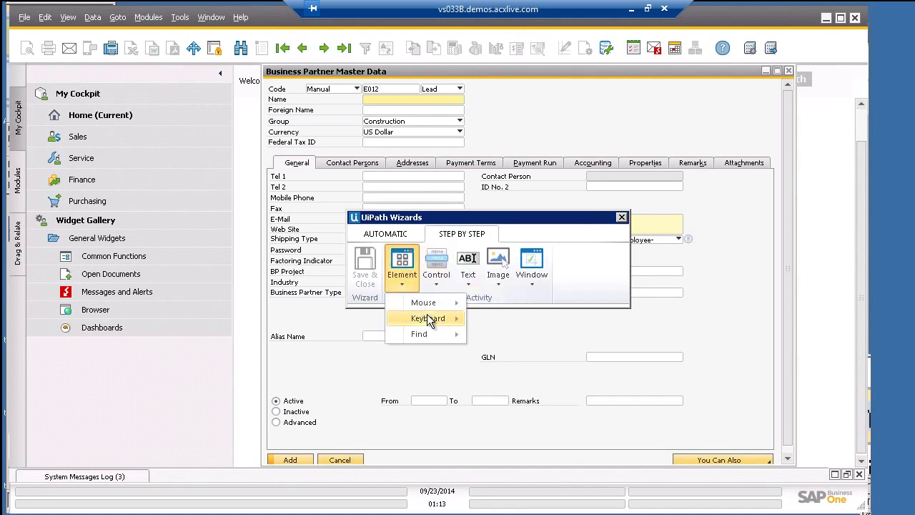
pyautogui.moveTo(427, 317)
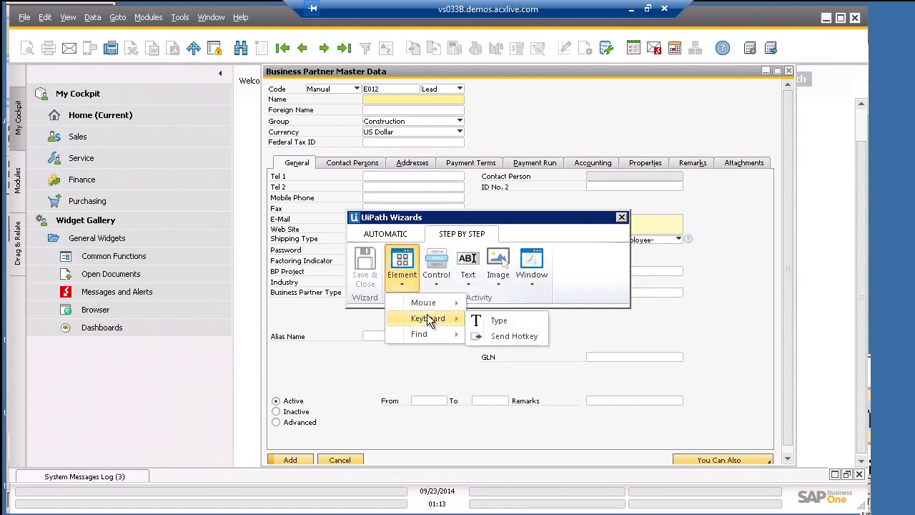
pyautogui.click(498, 321)
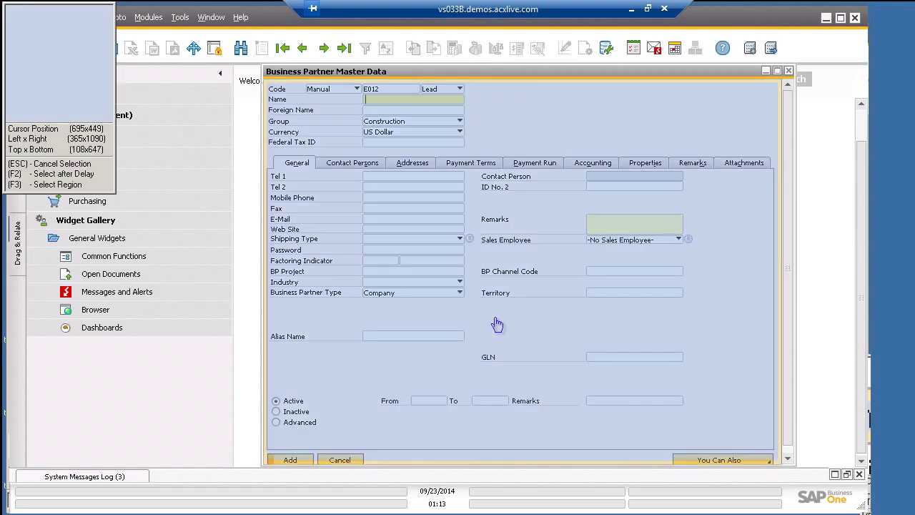
pyautogui.click(381, 109)
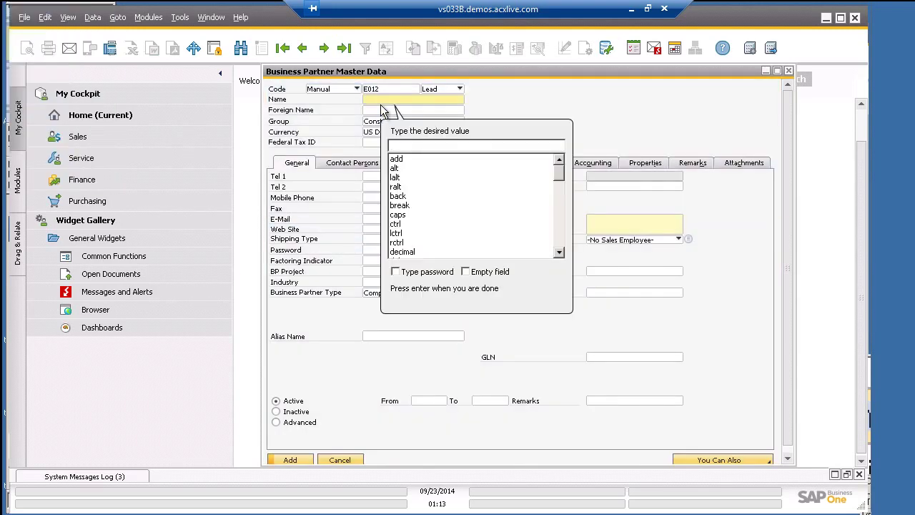
pyautogui.write('Apple')
pyautogui.press('Return')
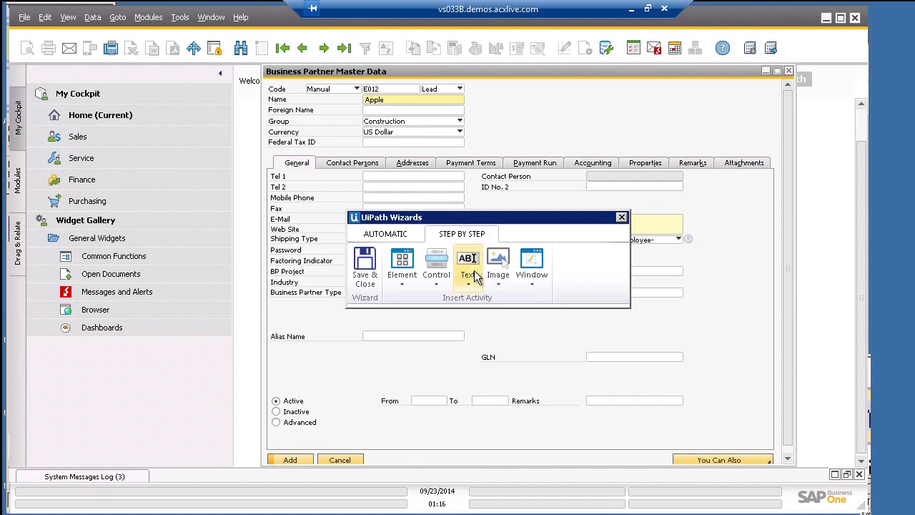
# - Insert a text-based mouse Click activity on the partner form with the scraped label Tel 1 as the text to be found
pyautogui.click(476, 277)
pyautogui.moveTo(500, 305)
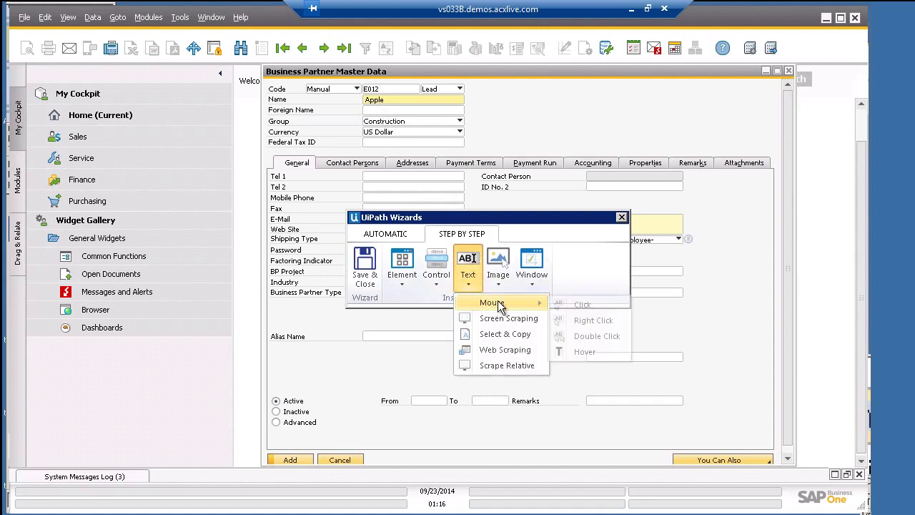
pyautogui.click(588, 307)
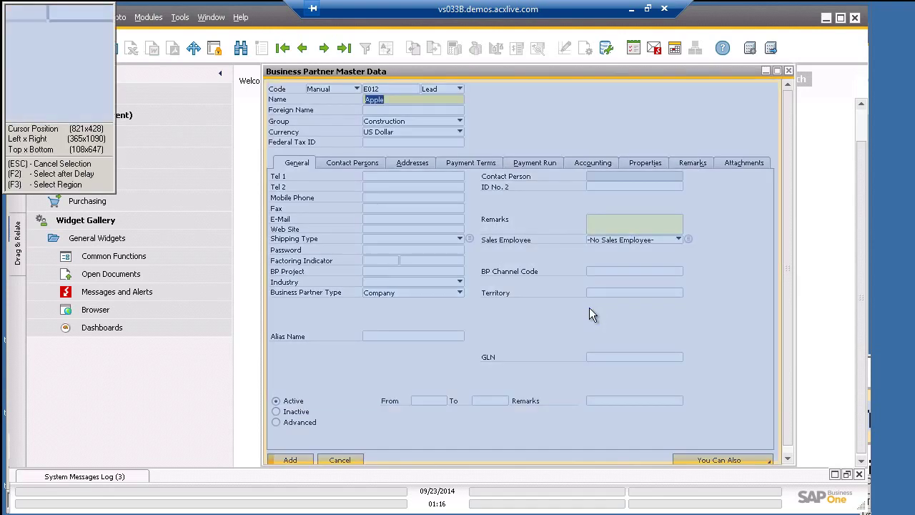
pyautogui.click(588, 314)
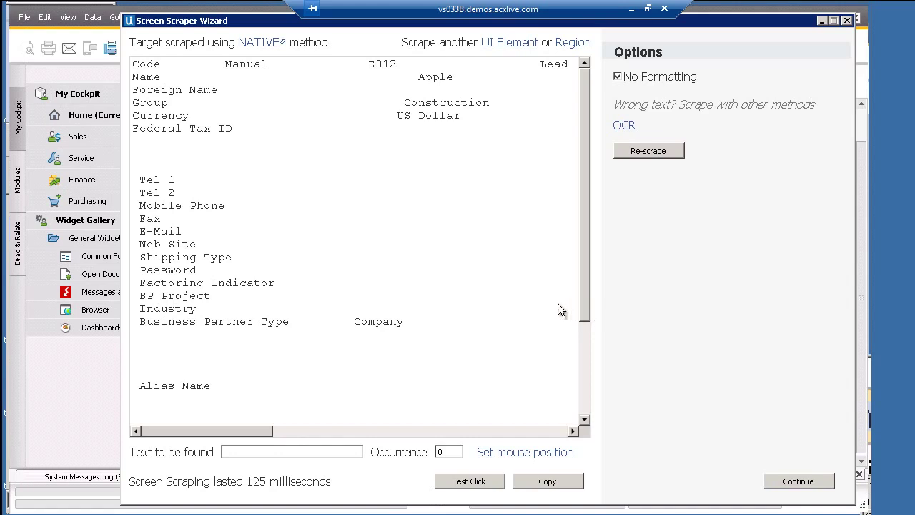
pyautogui.moveTo(190, 179); pyautogui.dragTo(143, 184)
pyautogui.hotkey('ctrl', 'c')
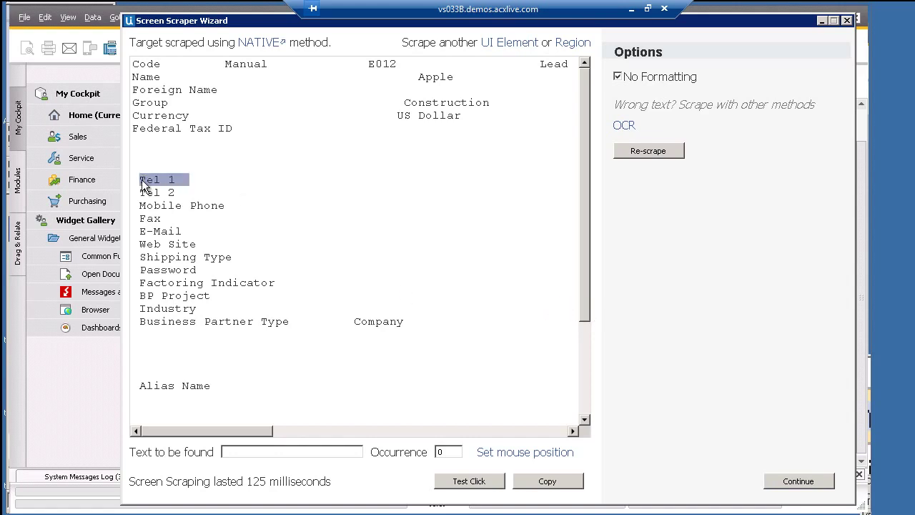
pyautogui.click(286, 456)
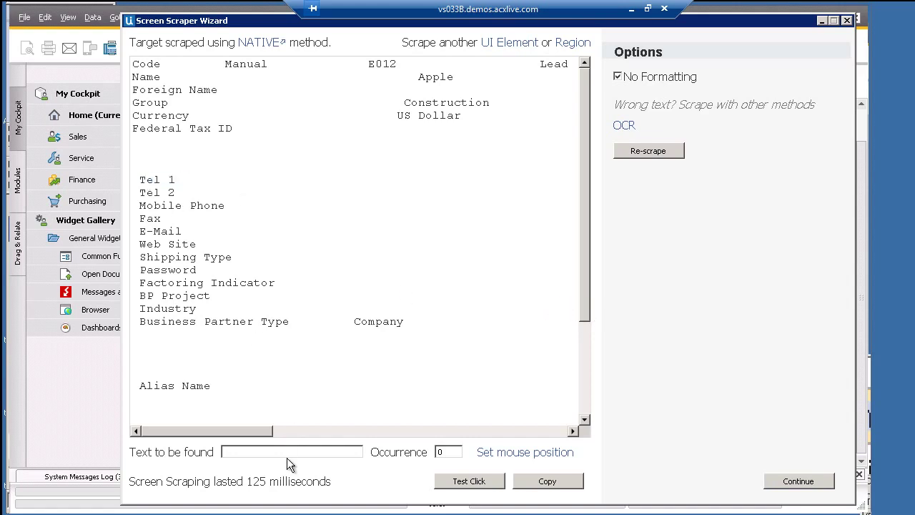
pyautogui.hotkey('ctrl', 'v')
# - Set the activity's mouse position to an indicated point inside the Tel 1 entry field and complete the activity
pyautogui.click(521, 455)
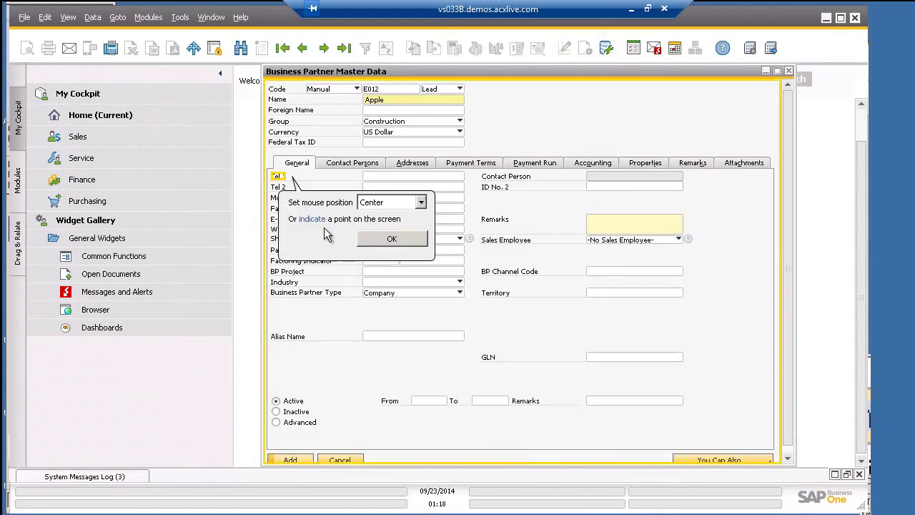
pyautogui.click(319, 220)
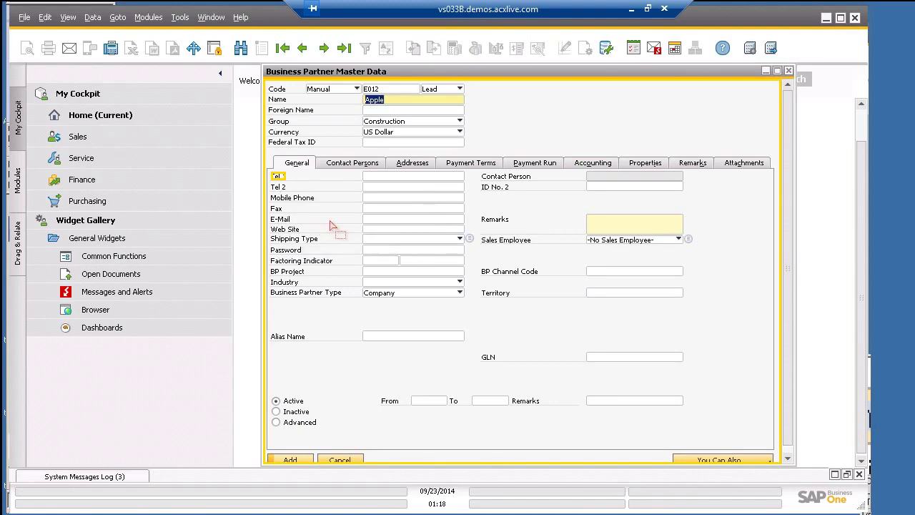
pyautogui.click(398, 175)
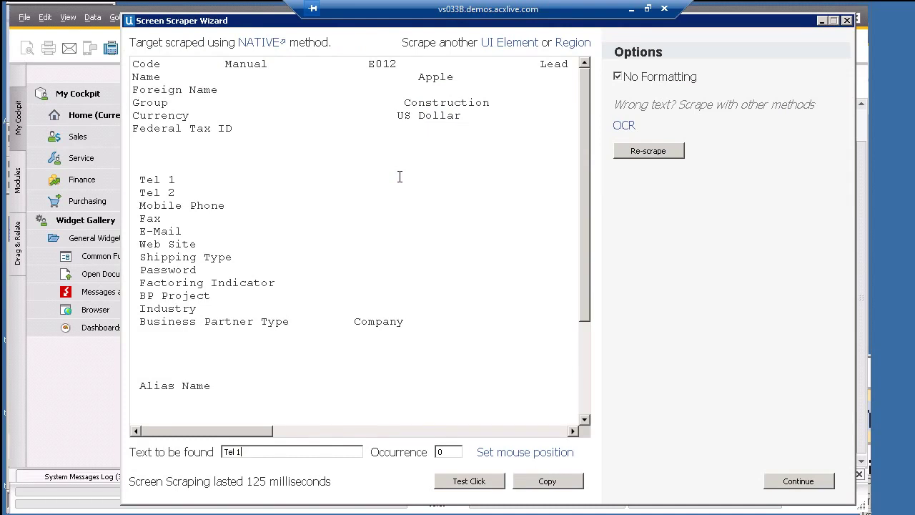
pyautogui.click(808, 486)
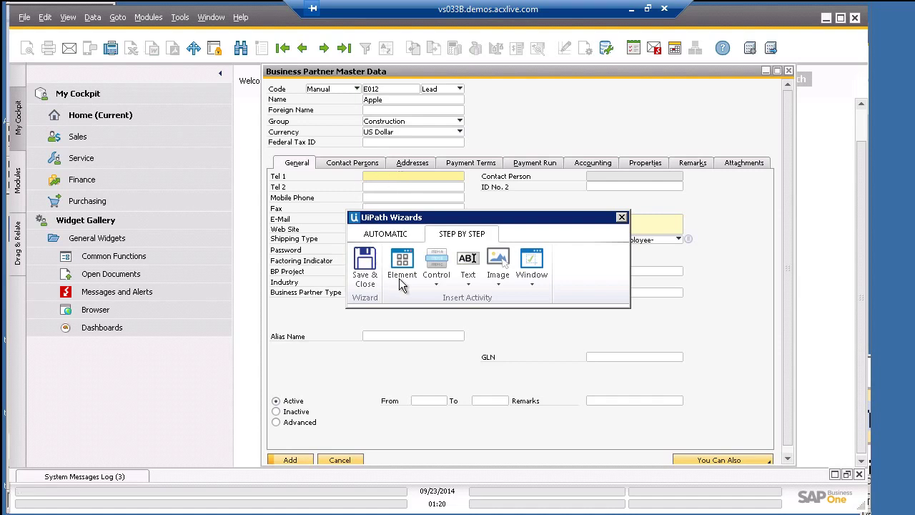
# - Add a keyboard Type activity on the partner form that enters the phone number in the Tel 1 field
pyautogui.click(400, 278)
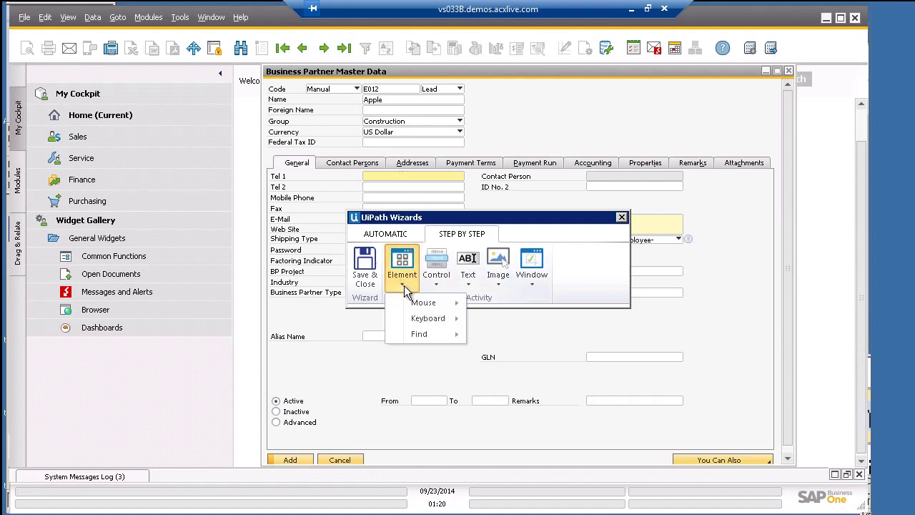
pyautogui.moveTo(429, 318)
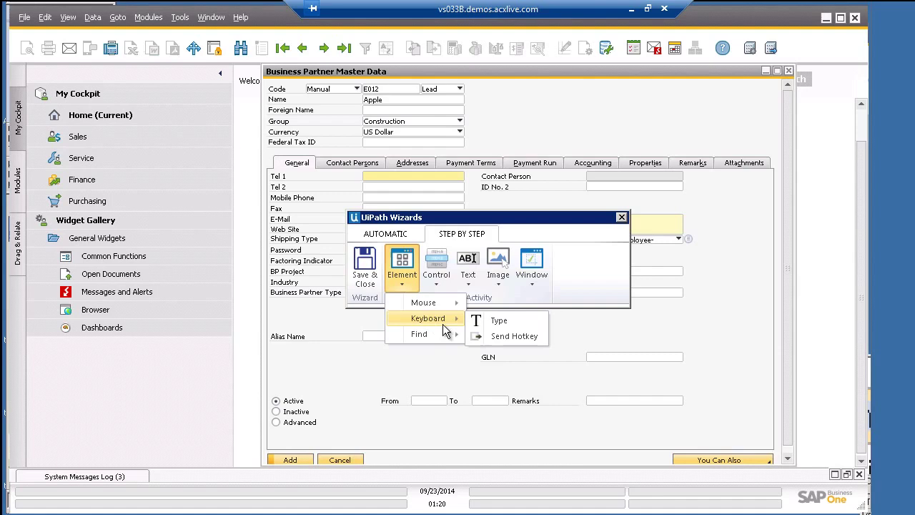
pyautogui.click(500, 320)
pyautogui.click(503, 328)
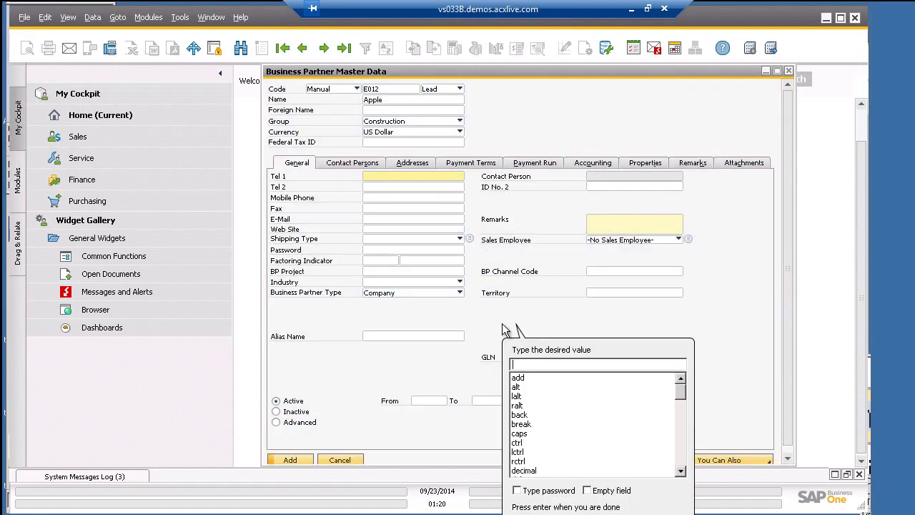
pyautogui.write('1234567890')
pyautogui.press('Return')
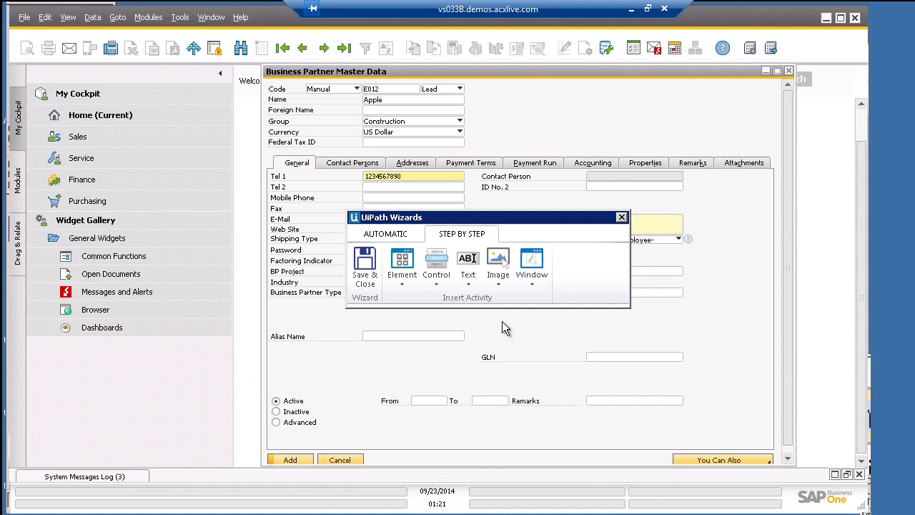
# - Add a text-based mouse Click activity on the partner form with the scraped label Inactive as the text to be found
pyautogui.click(476, 279)
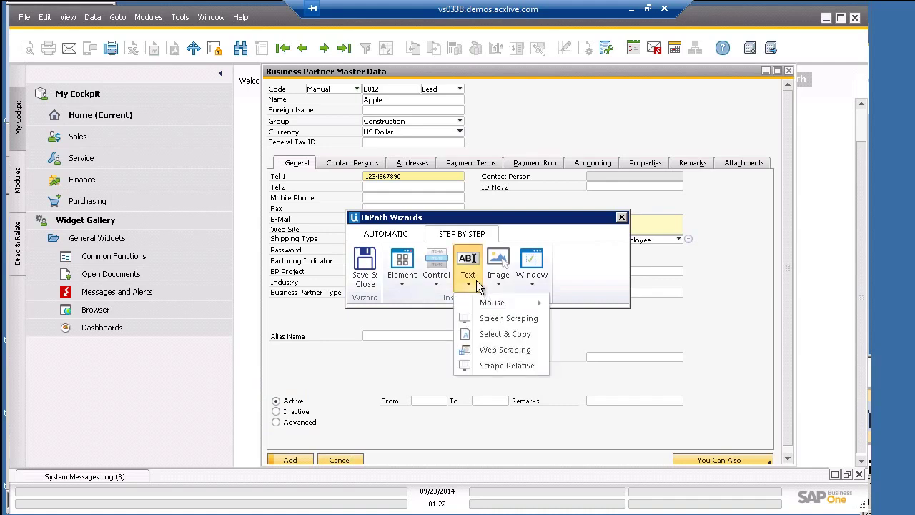
pyautogui.moveTo(505, 303)
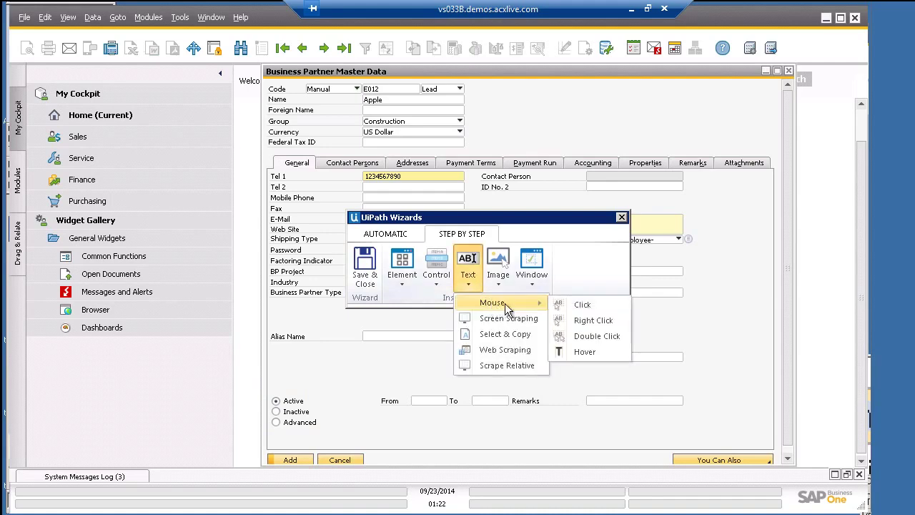
pyautogui.click(602, 304)
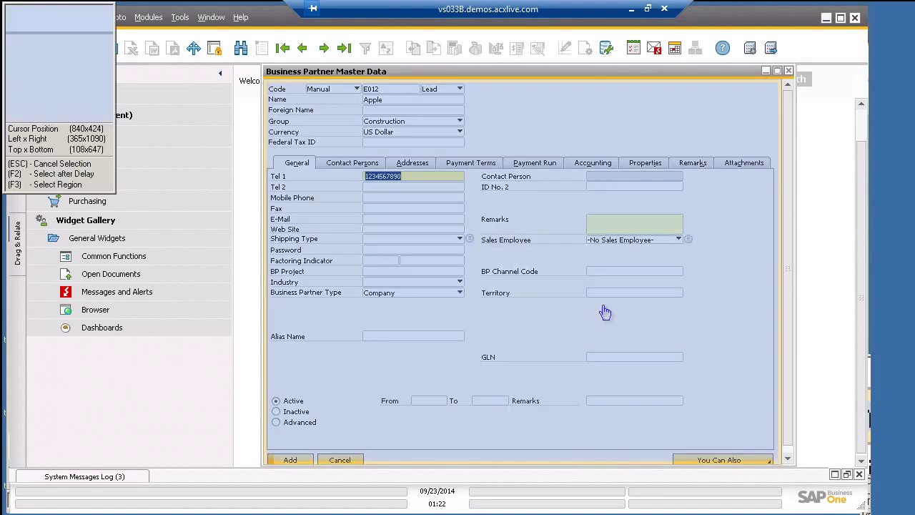
pyautogui.click(602, 309)
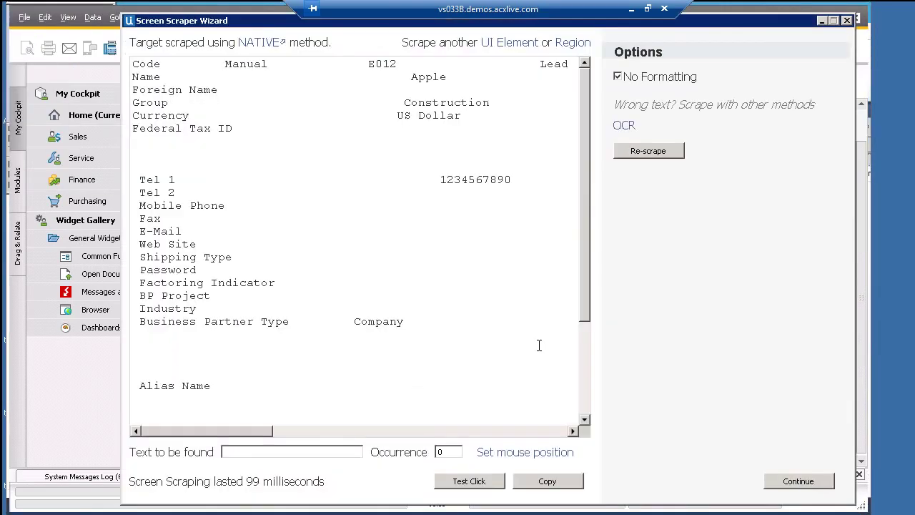
pyautogui.click(586, 371)
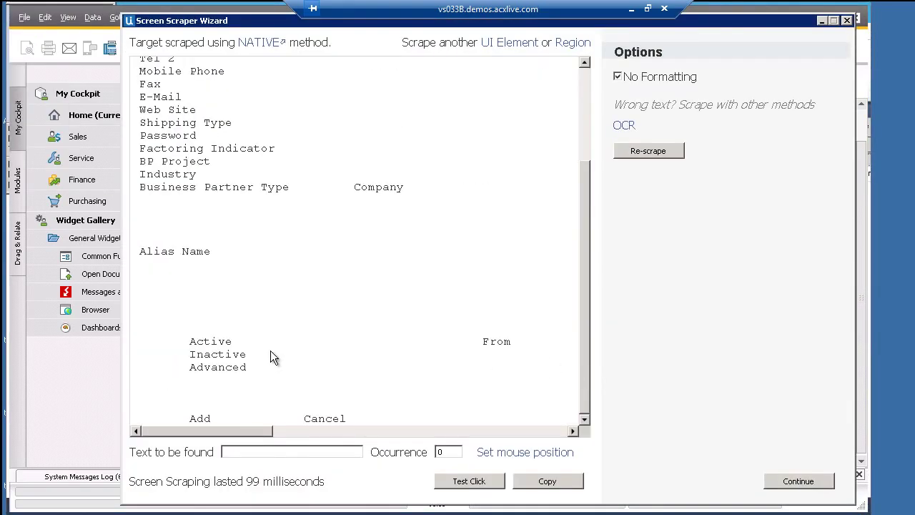
pyautogui.doubleClick(192, 355)
pyautogui.hotkey('ctrl', 'c')
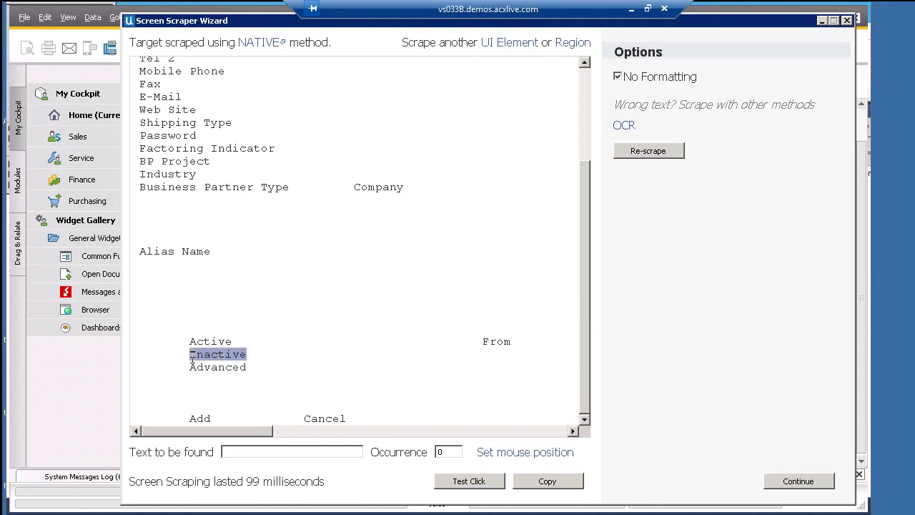
pyautogui.click(260, 456)
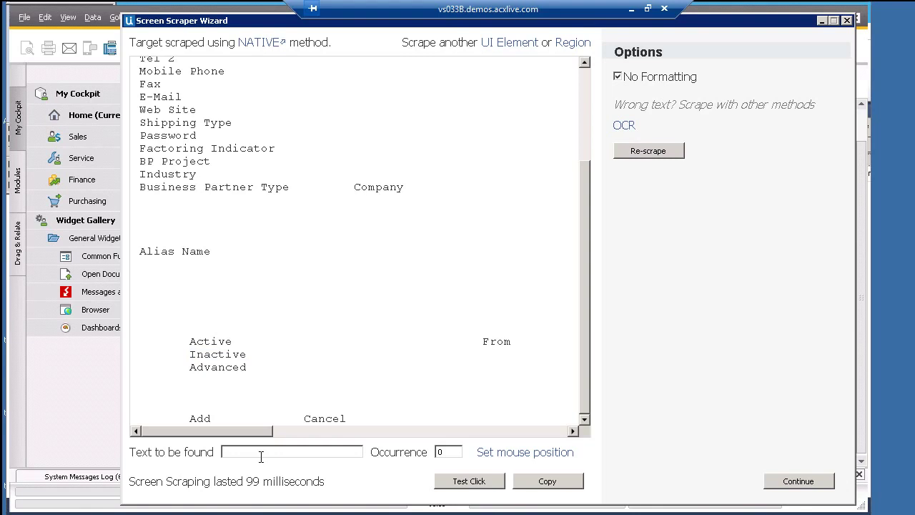
pyautogui.hotkey('ctrl', 'v')
pyautogui.click(786, 484)
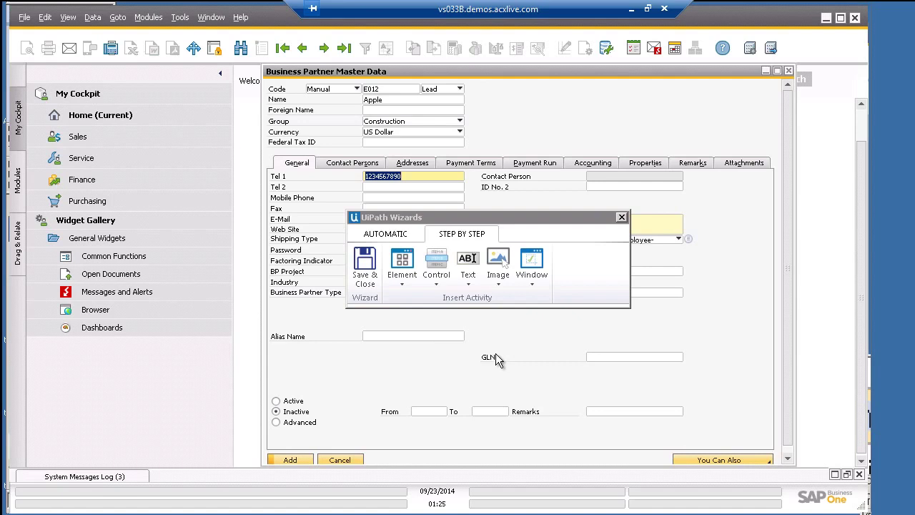
# - Add a text-based mouse Click activity on the partner form with the scraped label Add as the text to be found
pyautogui.click(468, 283)
pyautogui.moveTo(492, 307)
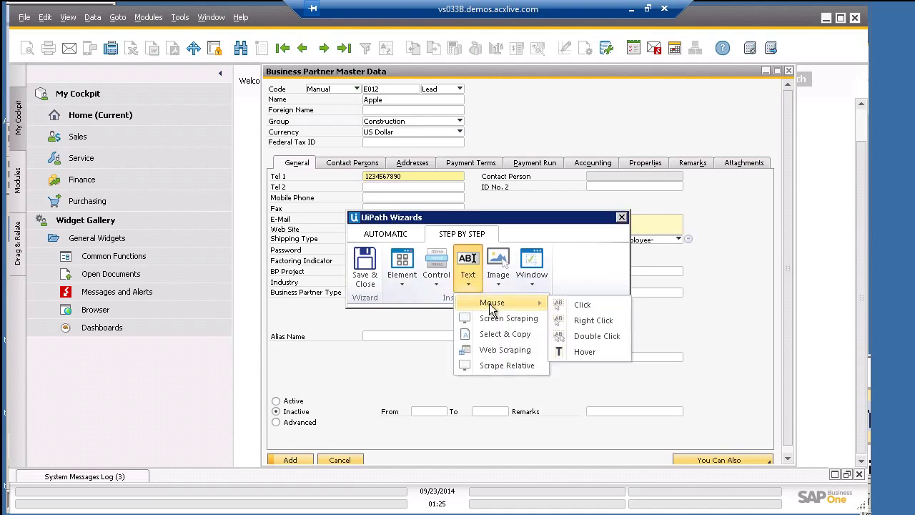
pyautogui.click(590, 306)
pyautogui.click(591, 308)
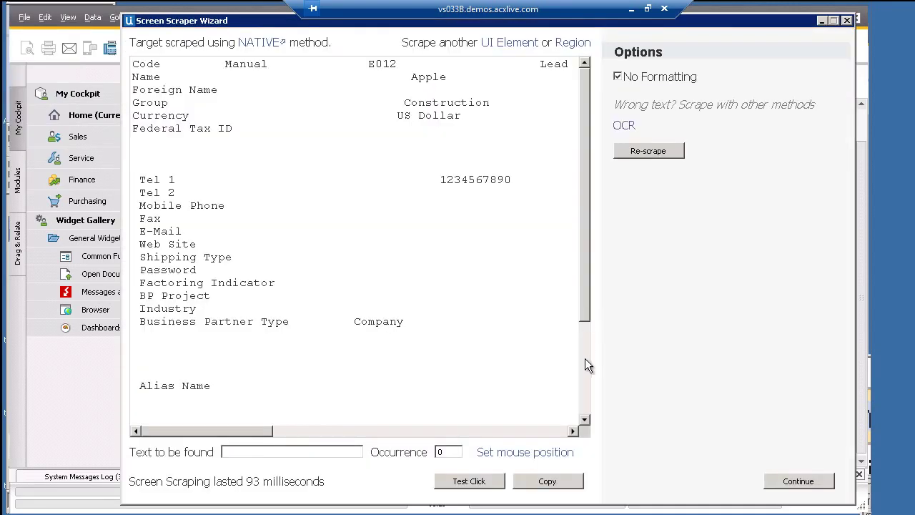
pyautogui.click(585, 408)
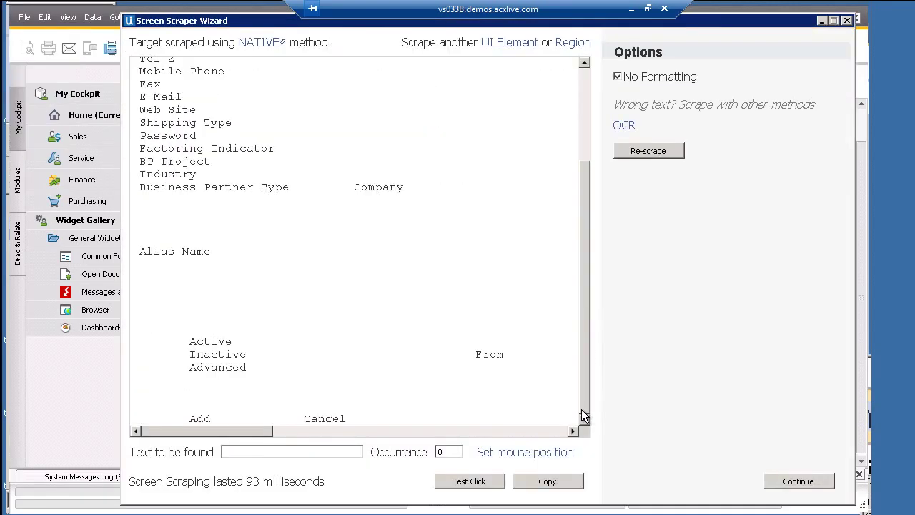
pyautogui.doubleClick(191, 418)
pyautogui.hotkey('ctrl', 'c')
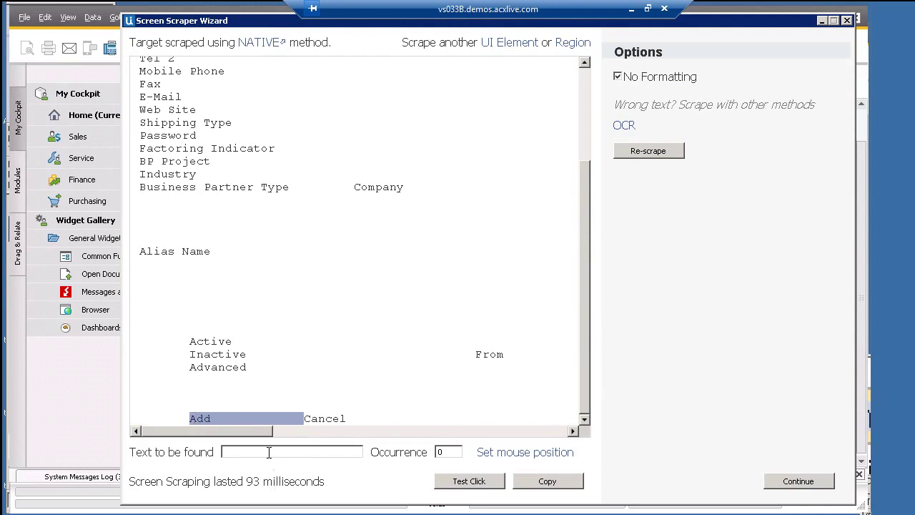
pyautogui.click(269, 452)
pyautogui.hotkey('ctrl', 'v')
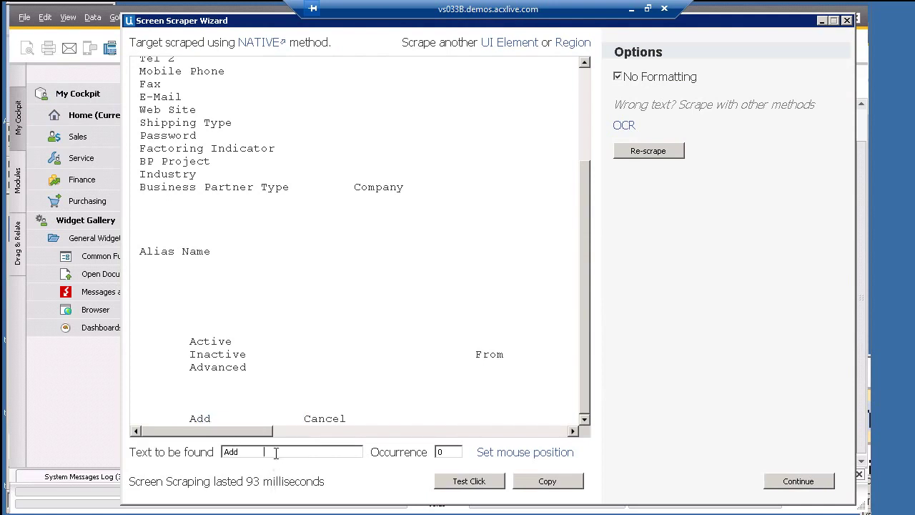
pyautogui.press('BackSpace')
pyautogui.press('BackSpace')
pyautogui.click(798, 481)
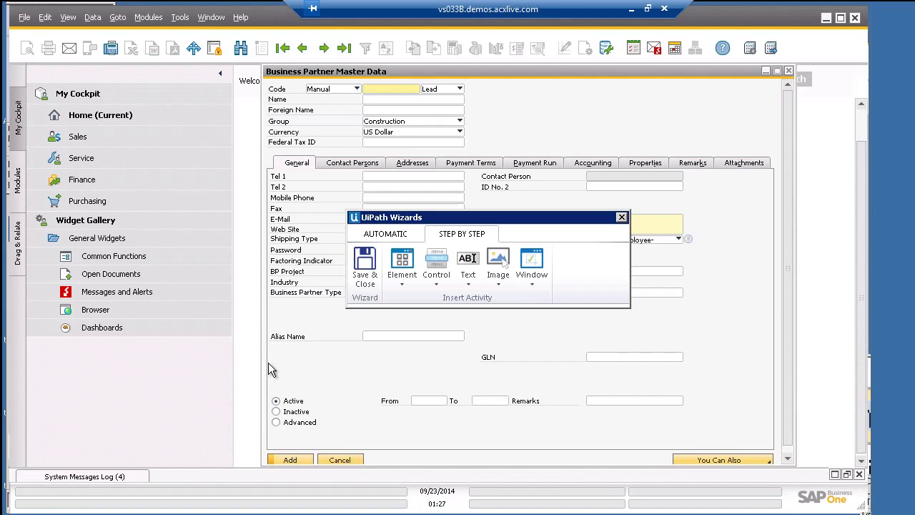
# - Save the step-by-step recording into the workflow and connect the first Recording Sequence to the newly recorded one in the flowchart
pyautogui.click(366, 268)
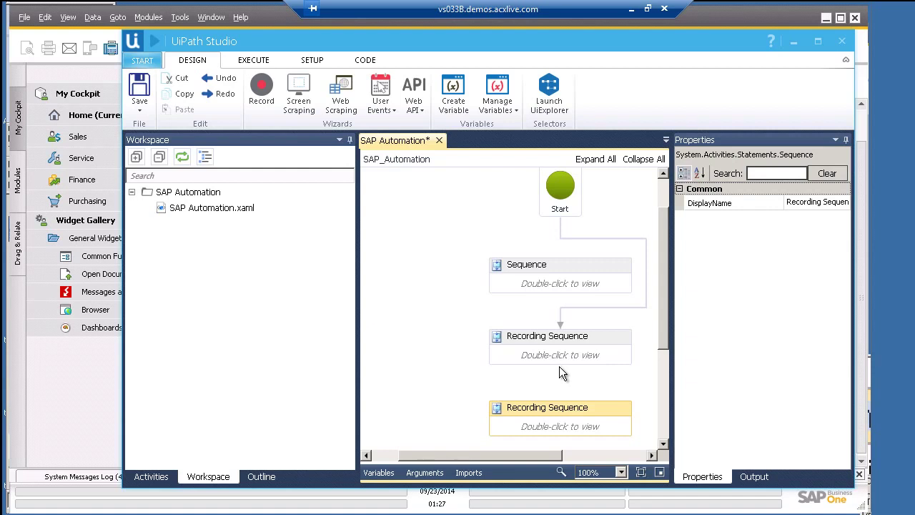
pyautogui.moveTo(561, 364); pyautogui.dragTo(565, 410)
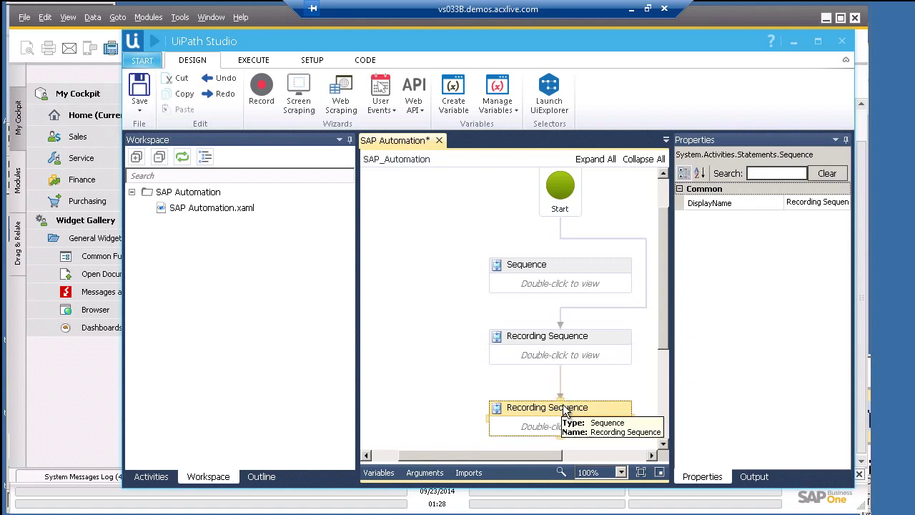
# - Examine the first Recording Sequence's attached windows and Click activities, and the keystroke text of its Type into activity
pyautogui.doubleClick(572, 357)
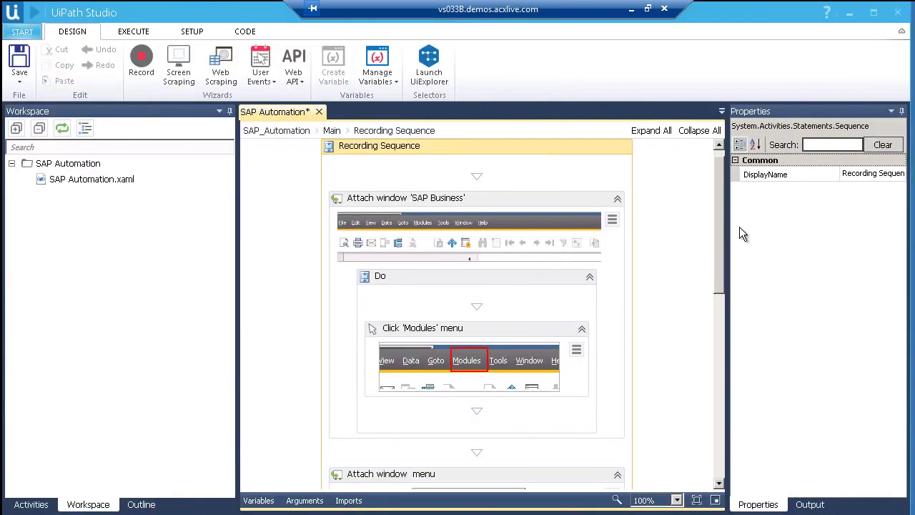
pyautogui.click(569, 200)
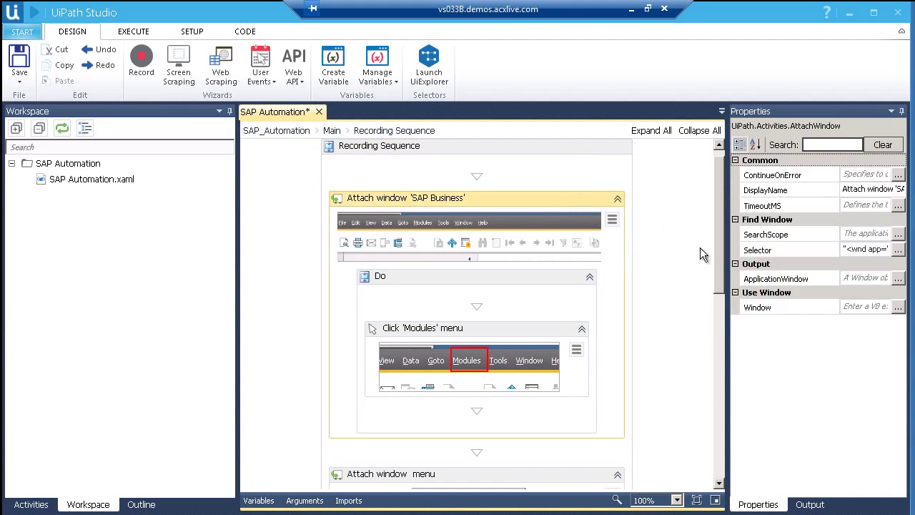
pyautogui.moveTo(718, 289); pyautogui.dragTo(721, 423)
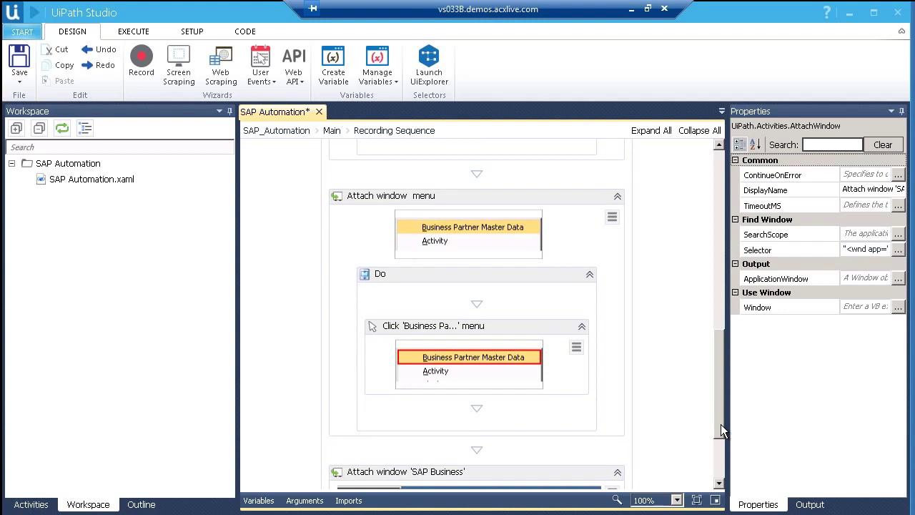
pyautogui.moveTo(719, 425); pyautogui.dragTo(722, 466)
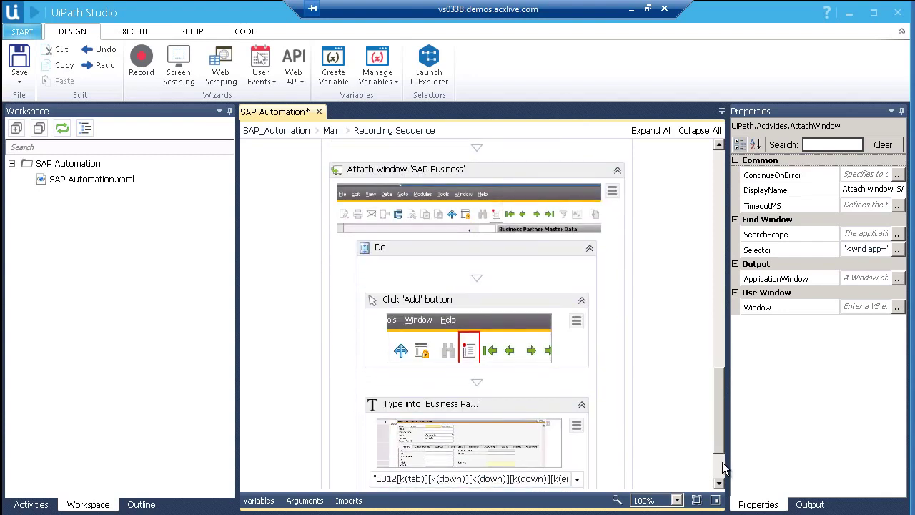
pyautogui.moveTo(723, 436); pyautogui.dragTo(725, 456)
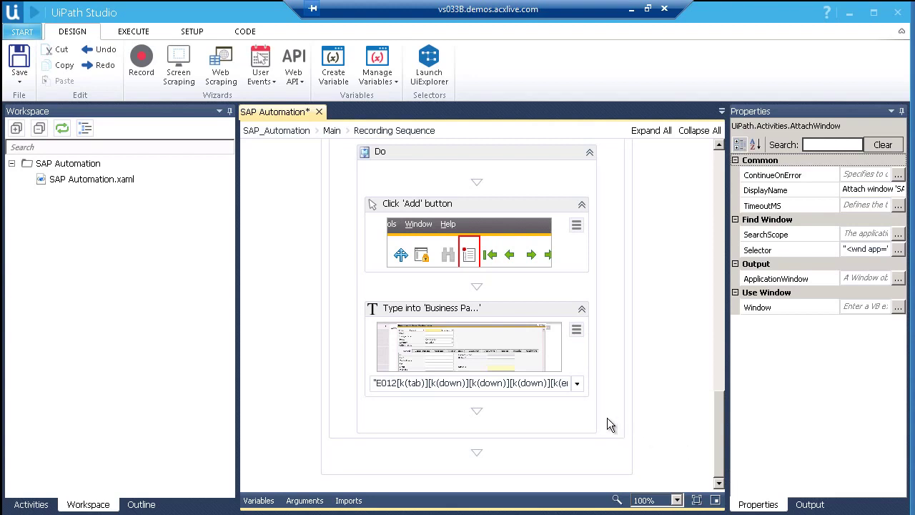
pyautogui.click(555, 386)
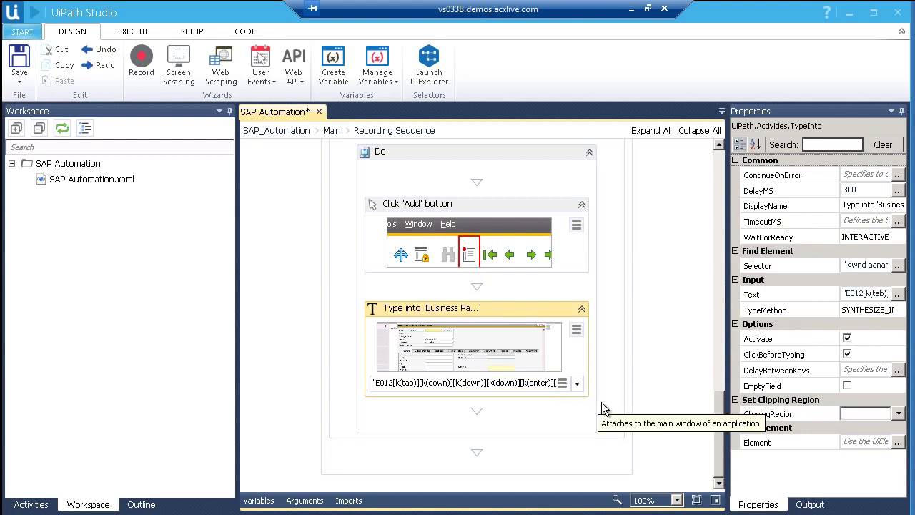
pyautogui.moveTo(542, 384); pyautogui.dragTo(608, 383)
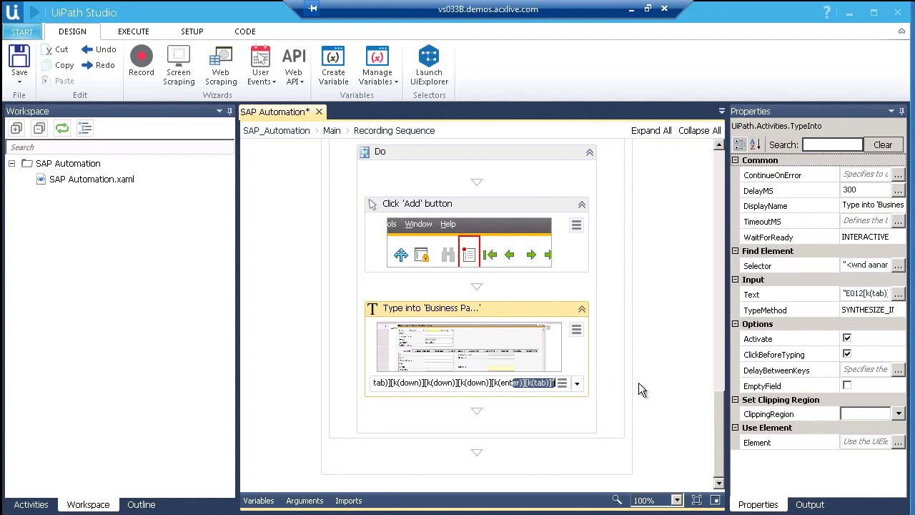
pyautogui.click(638, 383)
# - Return to the Main flowchart and examine the Type into and Click Text activities in the second Recording Sequence
pyautogui.click(332, 131)
pyautogui.click(473, 414)
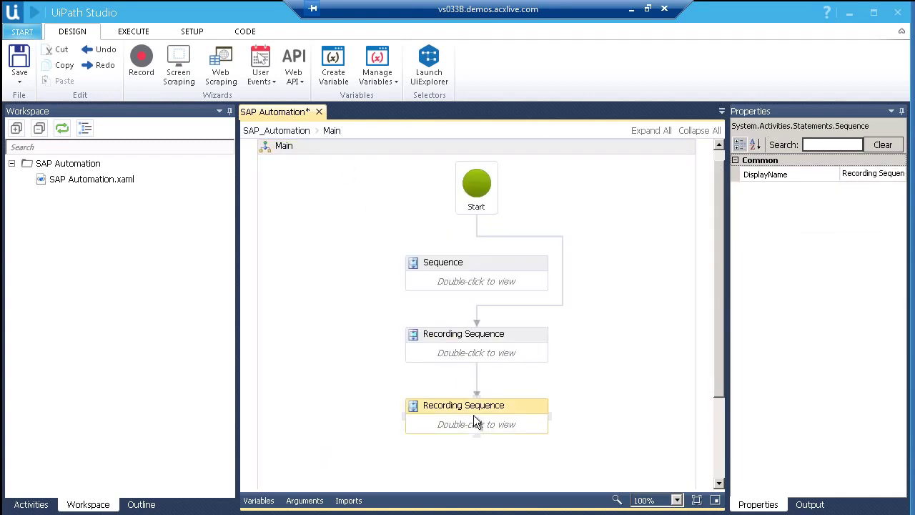
pyautogui.doubleClick(473, 415)
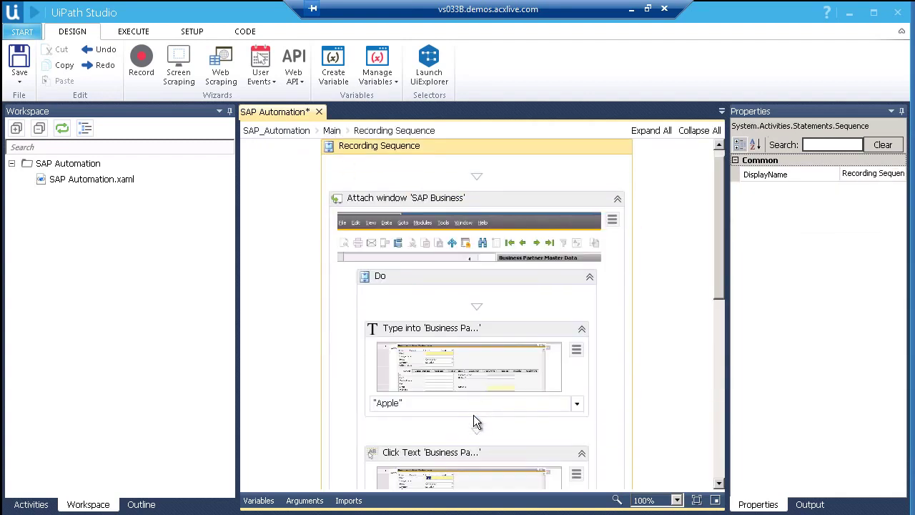
pyautogui.click(664, 407)
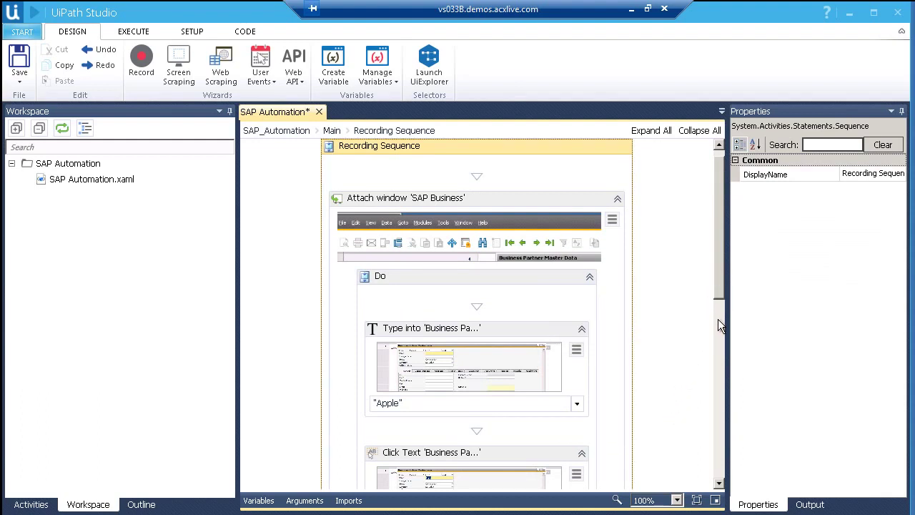
pyautogui.scroll(-5, 719, 343)
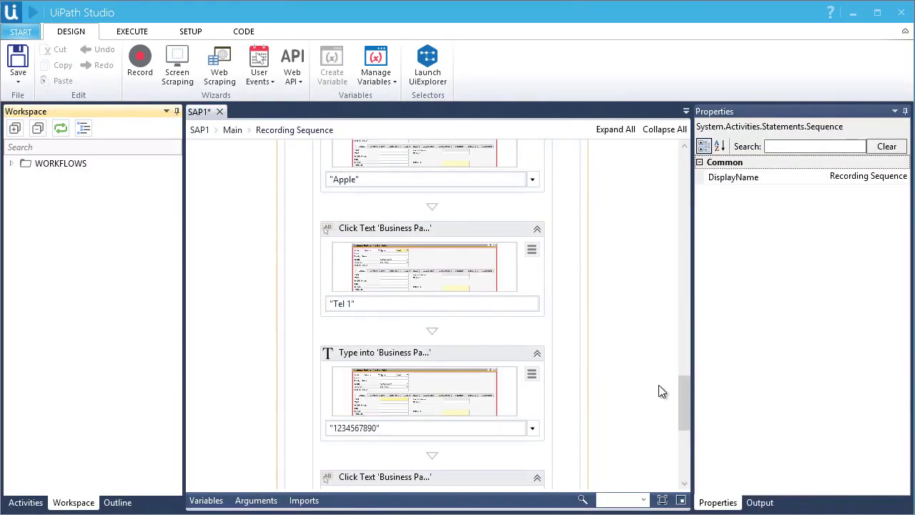
pyautogui.scroll(-2, 681, 414)
pyautogui.scroll(-5, 682, 429)
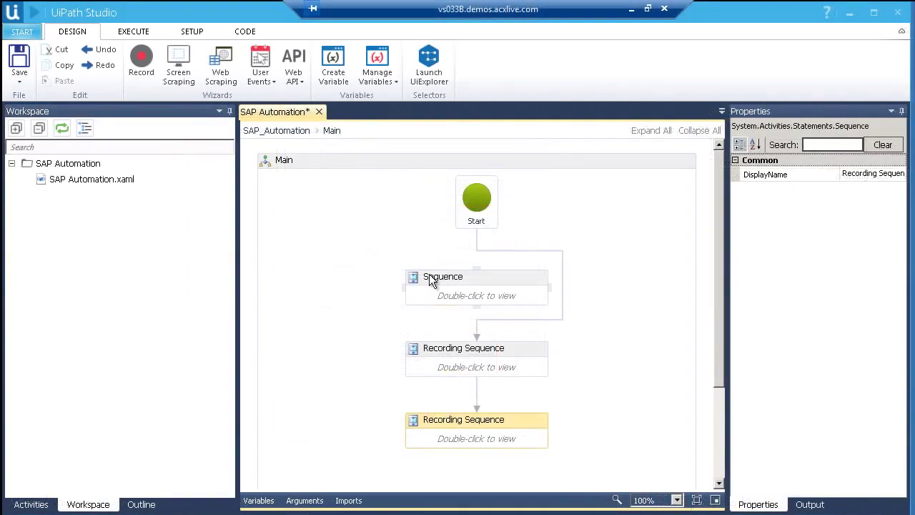
# - Delete the unconnected Sequence from the Main flowchart
pyautogui.click(429, 278)
pyautogui.rightClick(491, 291)
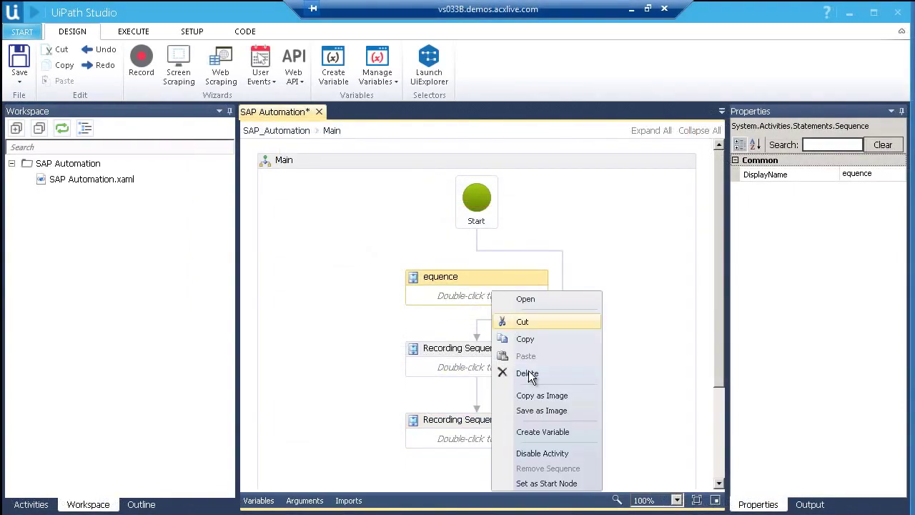
pyautogui.click(528, 372)
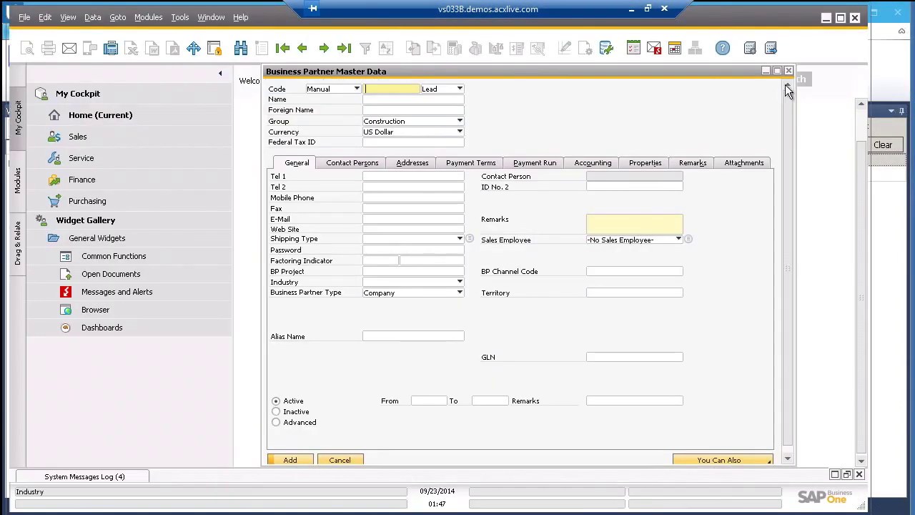
# - Close the Business Partner Master Data form, run the SAP Automation workflow, and switch to SAP Business One to view the form
pyautogui.click(786, 76)
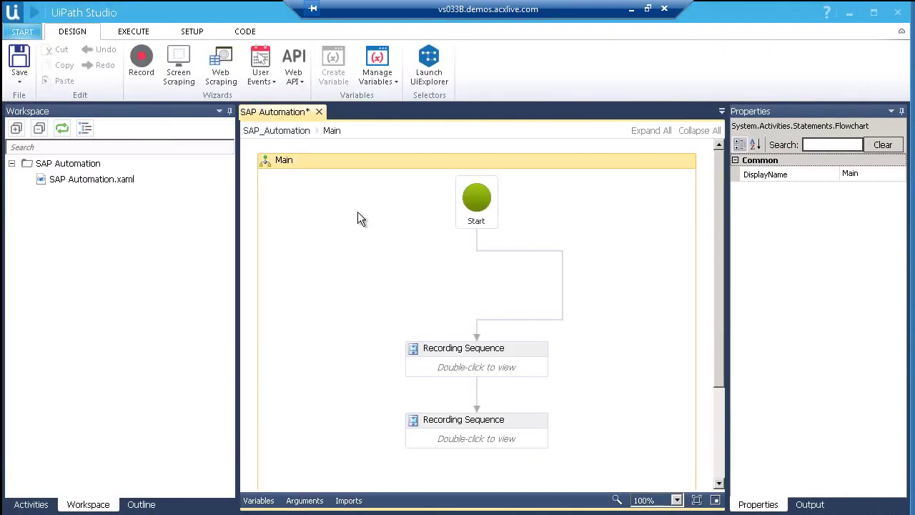
pyautogui.click(129, 33)
pyautogui.click(19, 66)
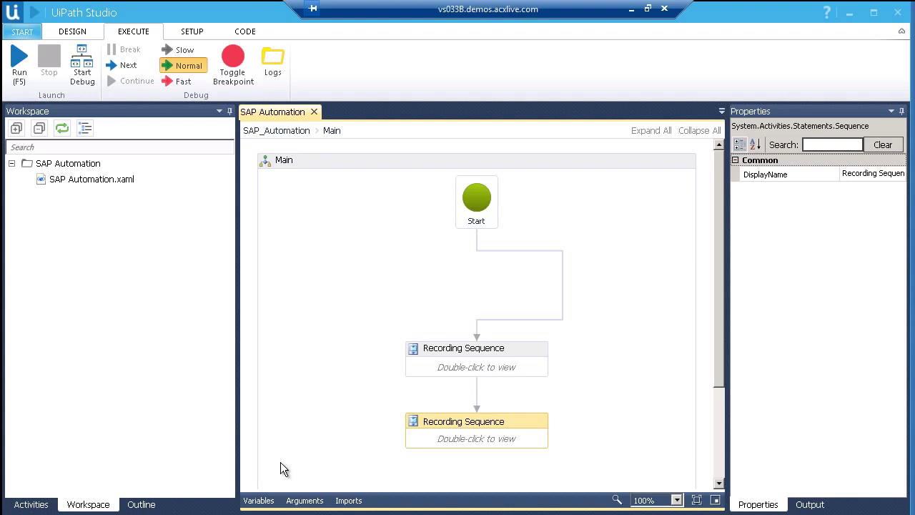
pyautogui.hotkey('alt', 'Tab')
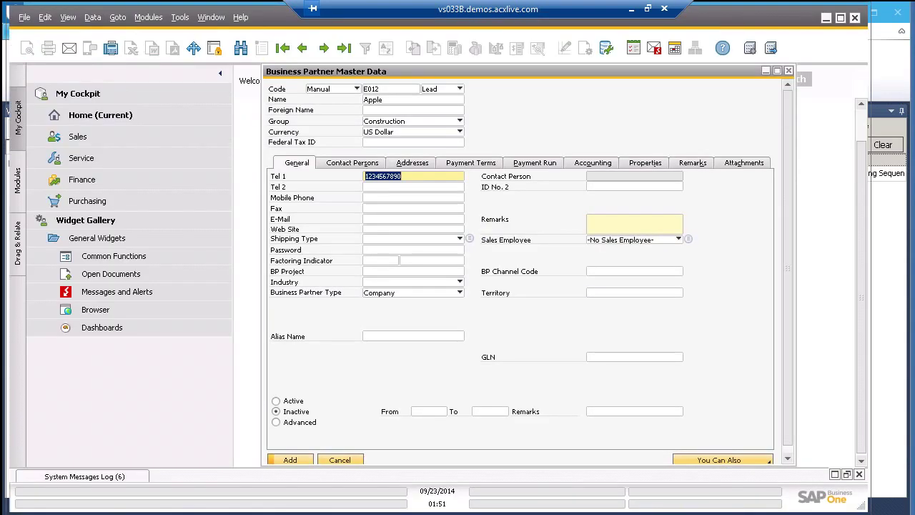